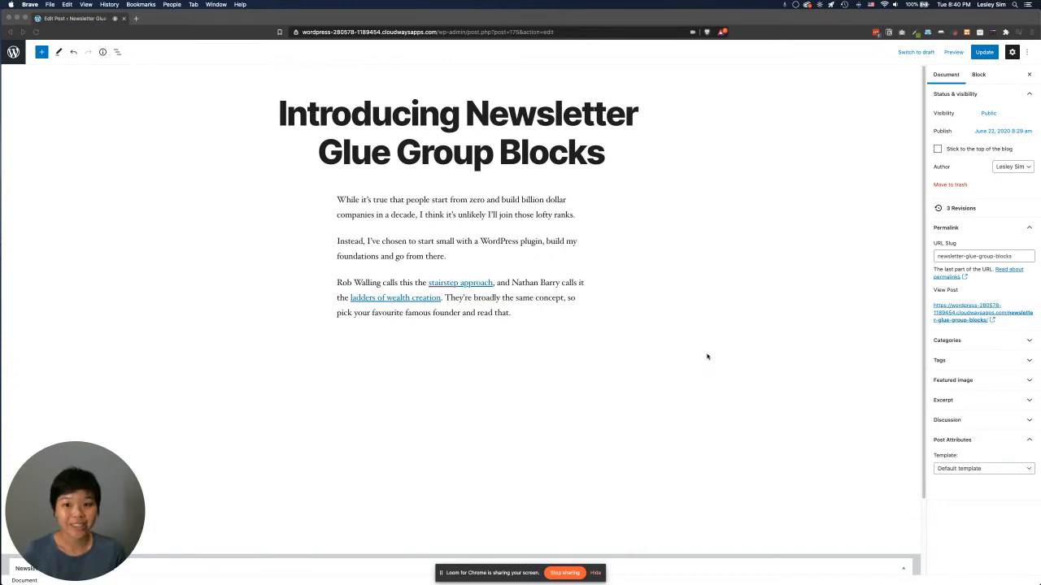
# Insert a Newsletter Glue Group block above the post's first paragraph
pyautogui.click(495, 348)
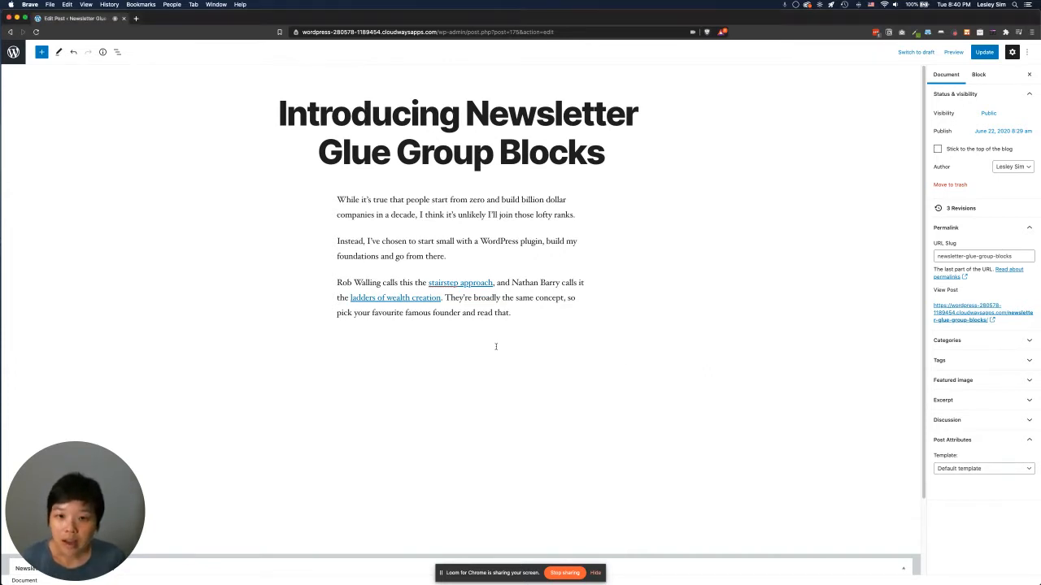
pyautogui.click(337, 199)
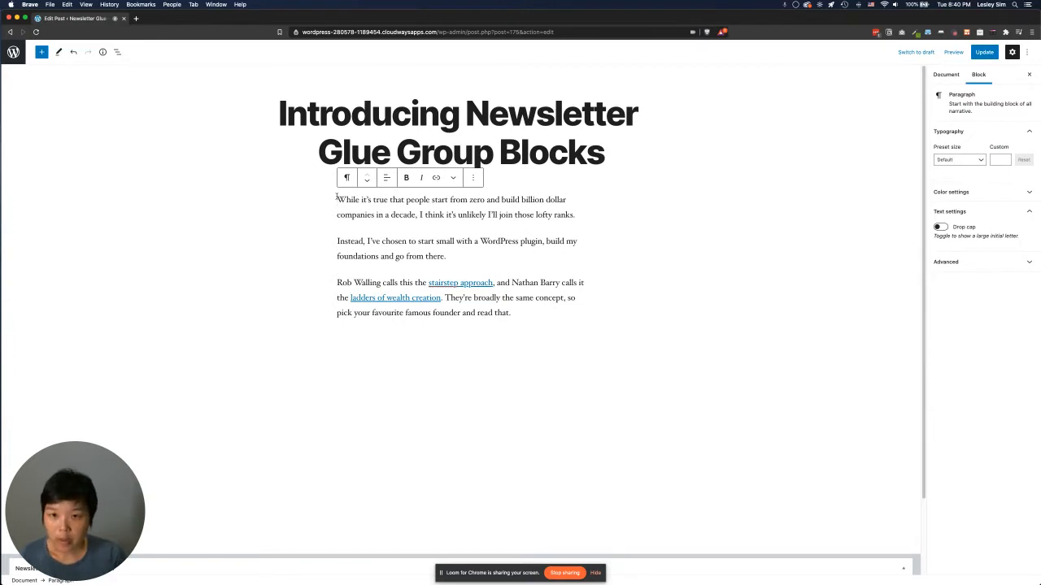
pyautogui.press('Return')
pyautogui.click(498, 170)
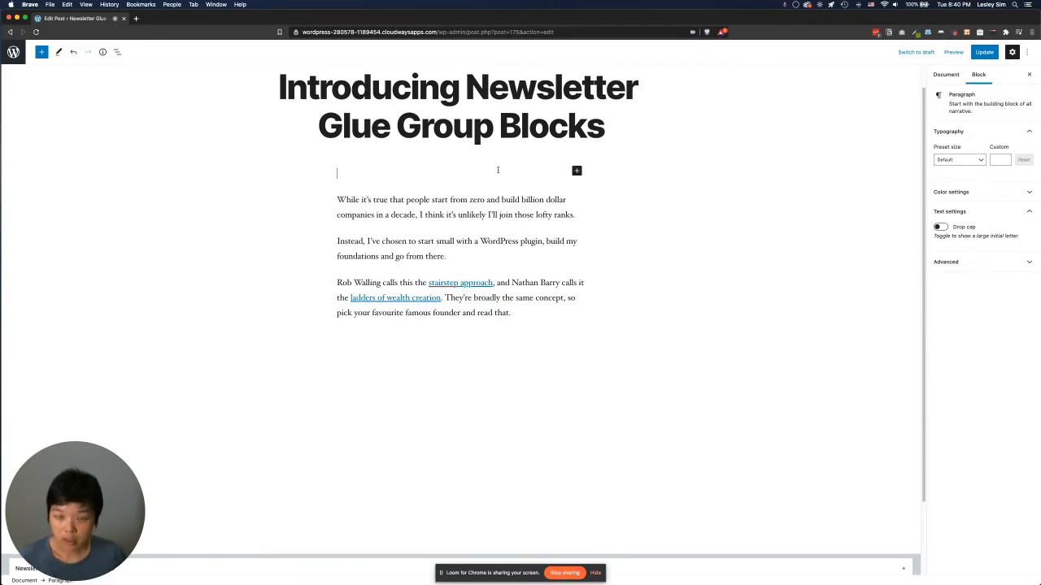
pyautogui.write('/new')
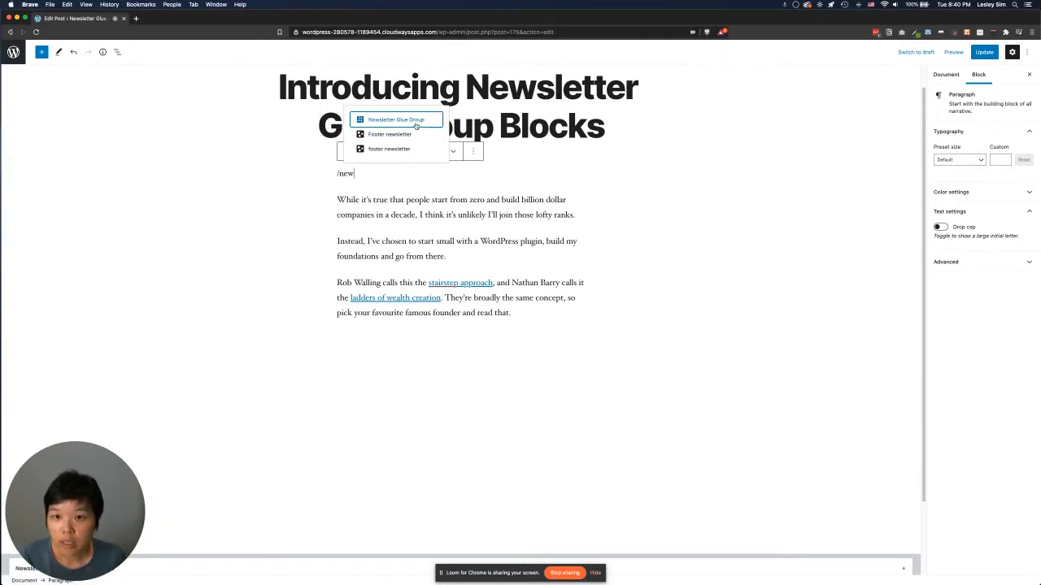
pyautogui.click(417, 125)
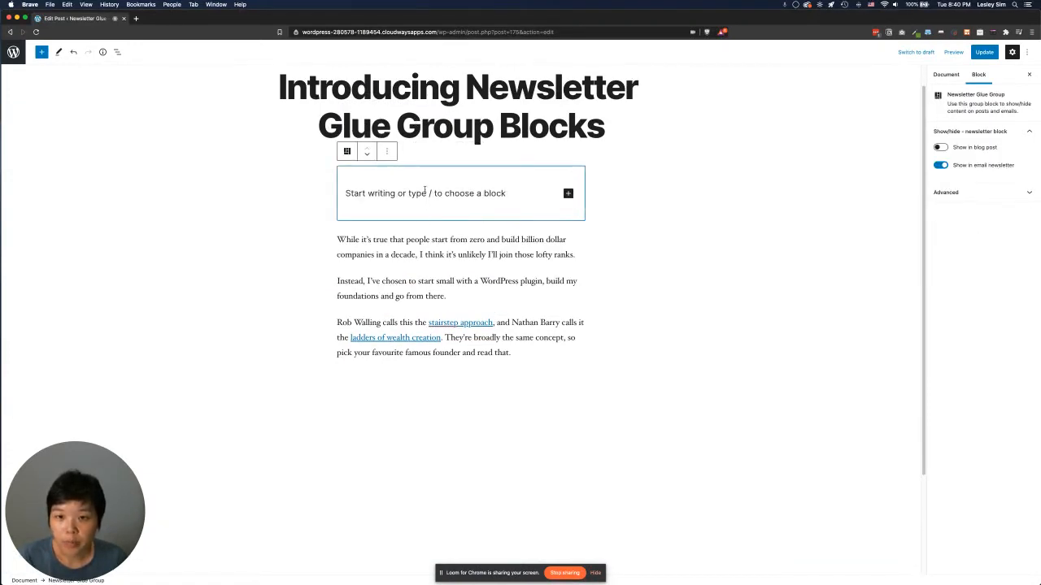
# Enter the text "Newsletter #22" in the new group block at the start of the post
pyautogui.click(424, 192)
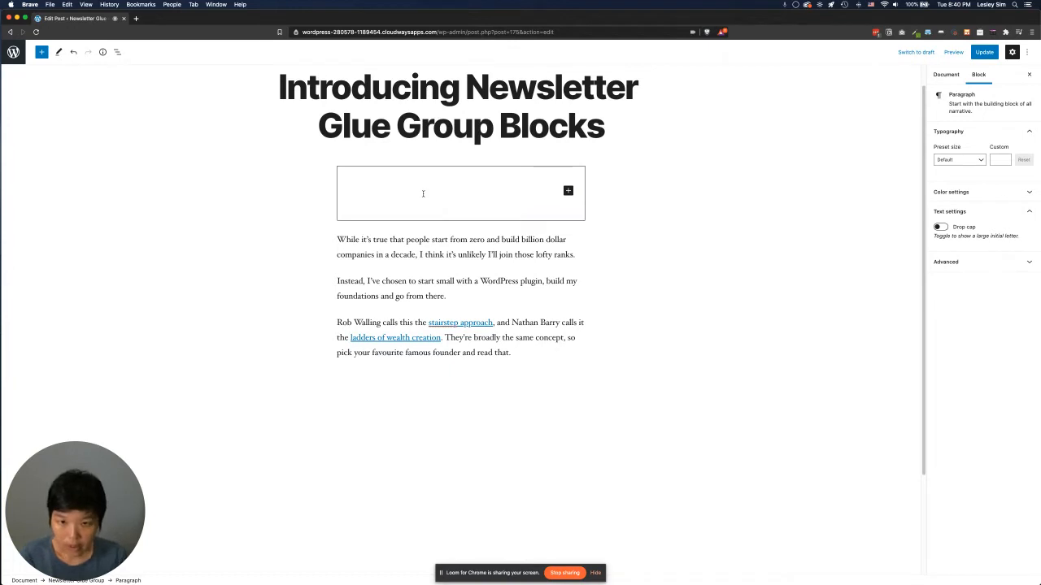
pyautogui.write('Newsletter')
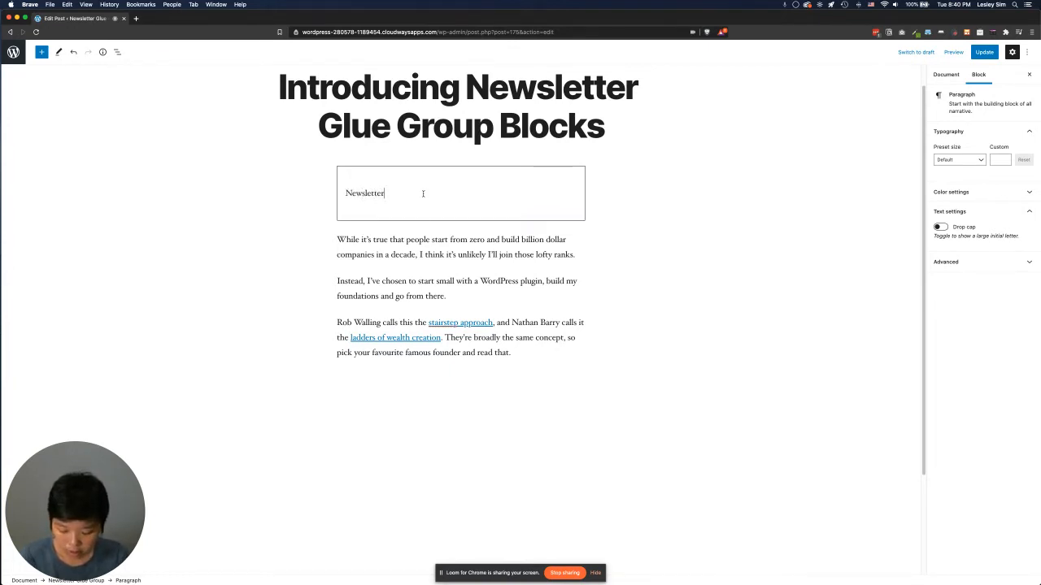
pyautogui.write(' #22')
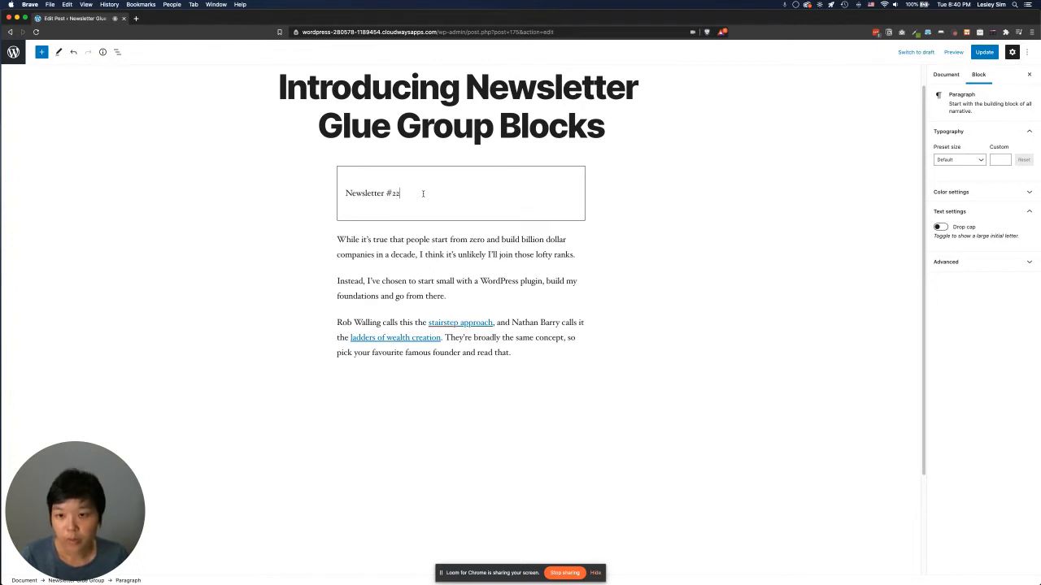
pyautogui.click(416, 213)
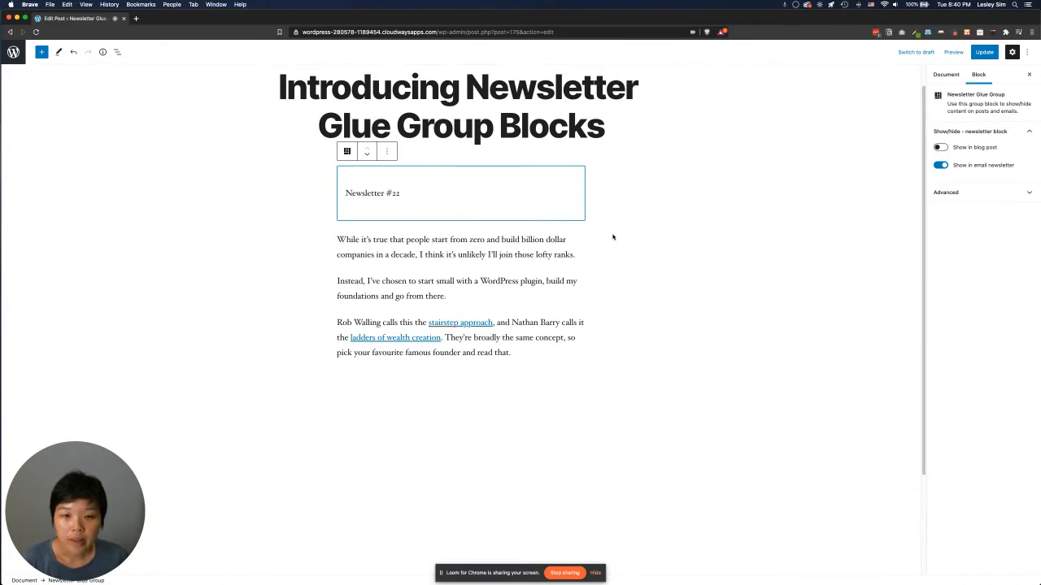
# Add a paragraph reading "Before you go, subscriber to my blog post" at the end of the post
pyautogui.click(458, 382)
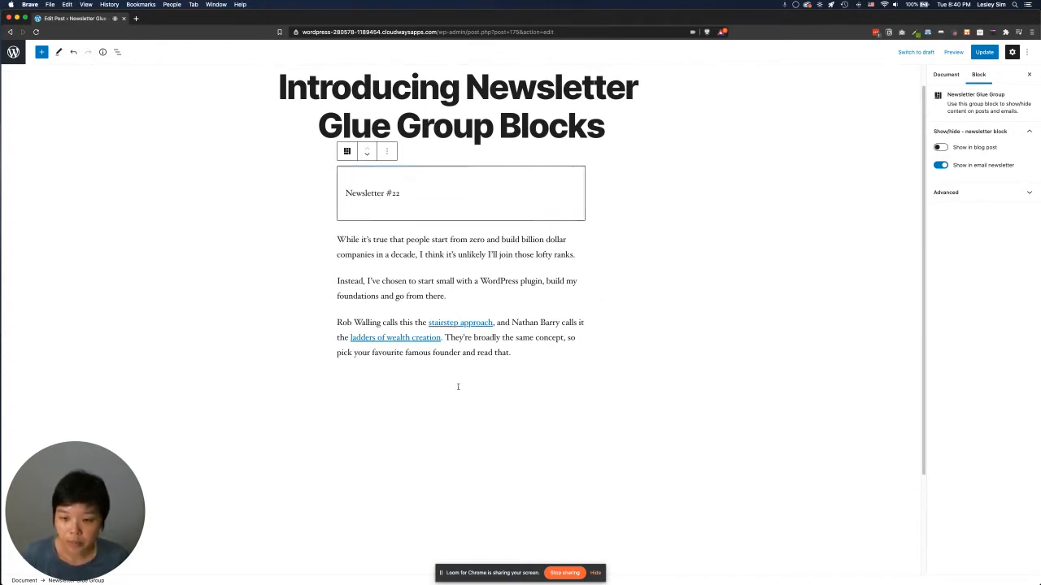
pyautogui.click(552, 364)
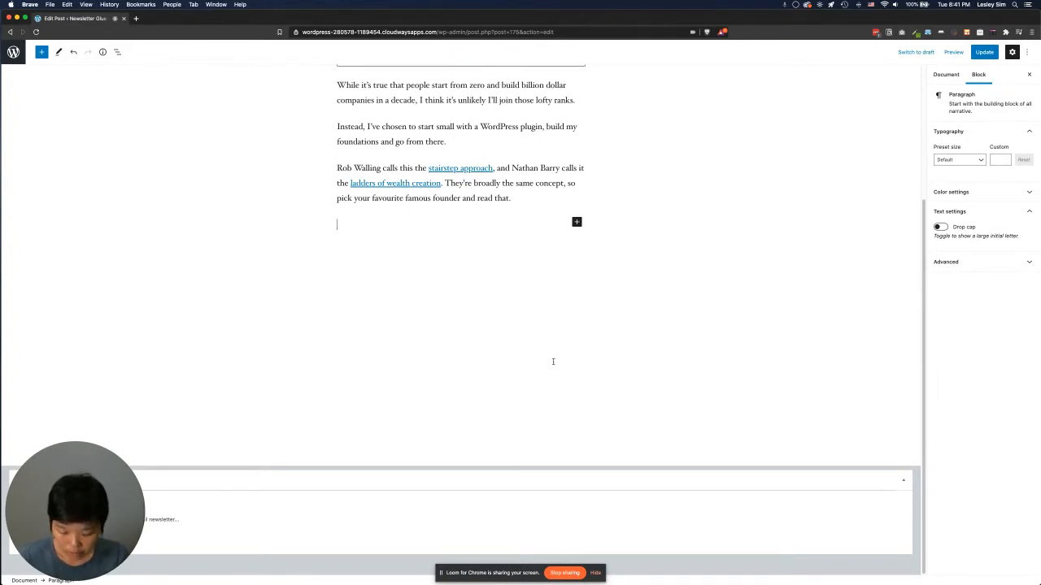
pyautogui.write('Before you')
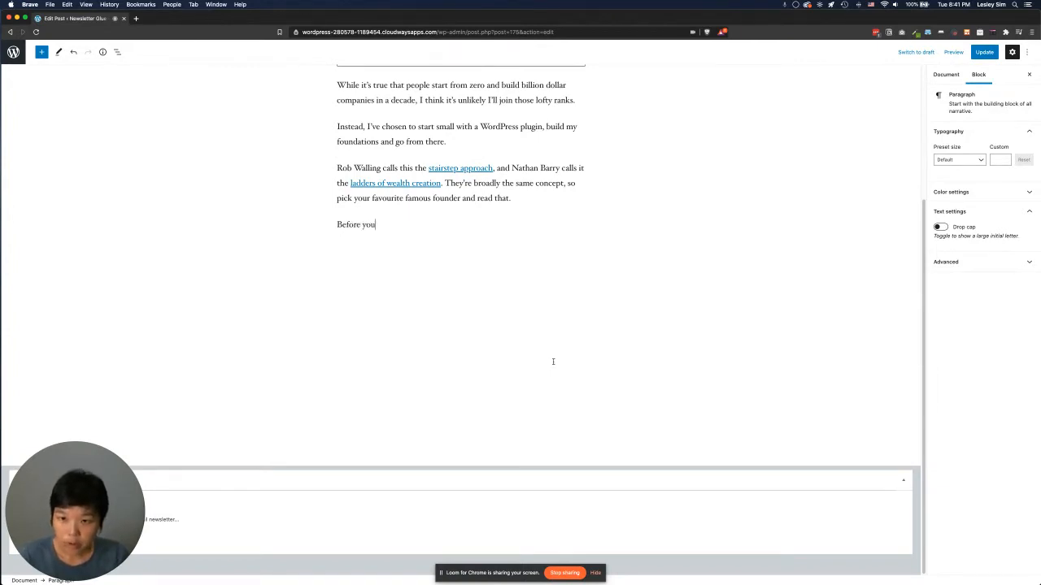
pyautogui.write(' go, subscriber to')
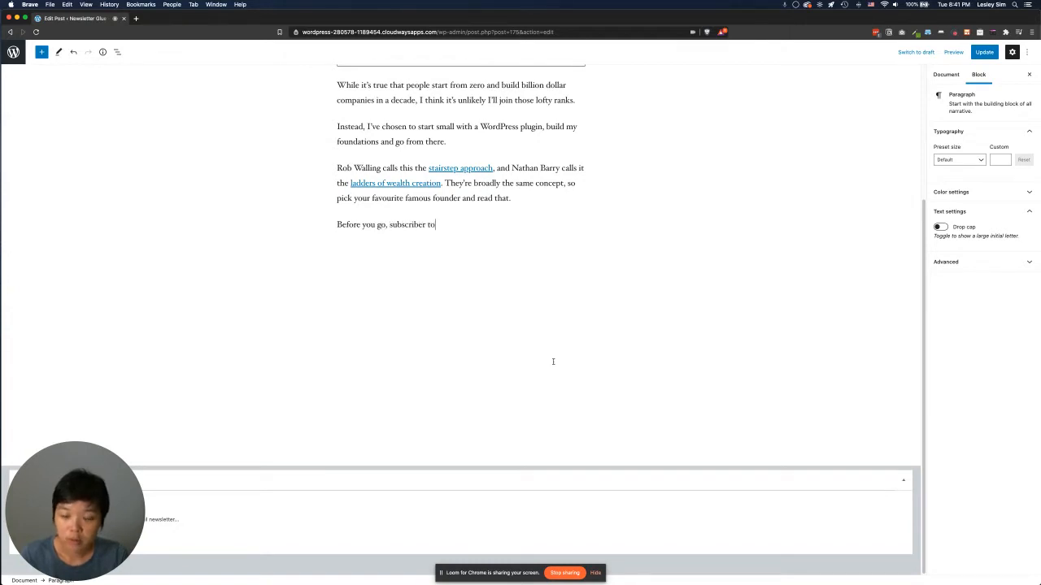
pyautogui.write(' my blog posty')
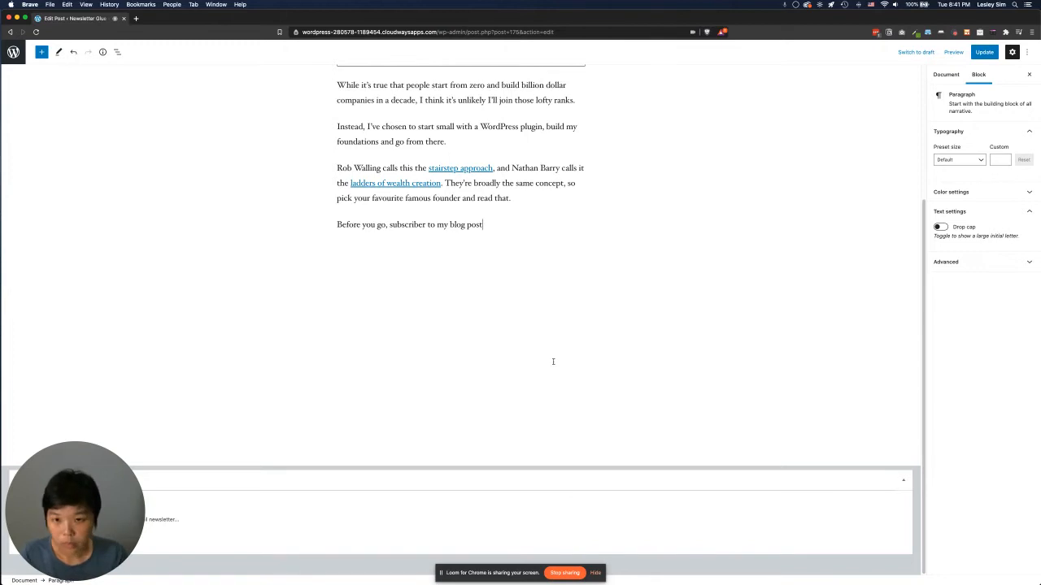
# Insert a Newsletter Glue Group block between the "Rob Walling" paragraph and the "Before you go" line
pyautogui.click(532, 198)
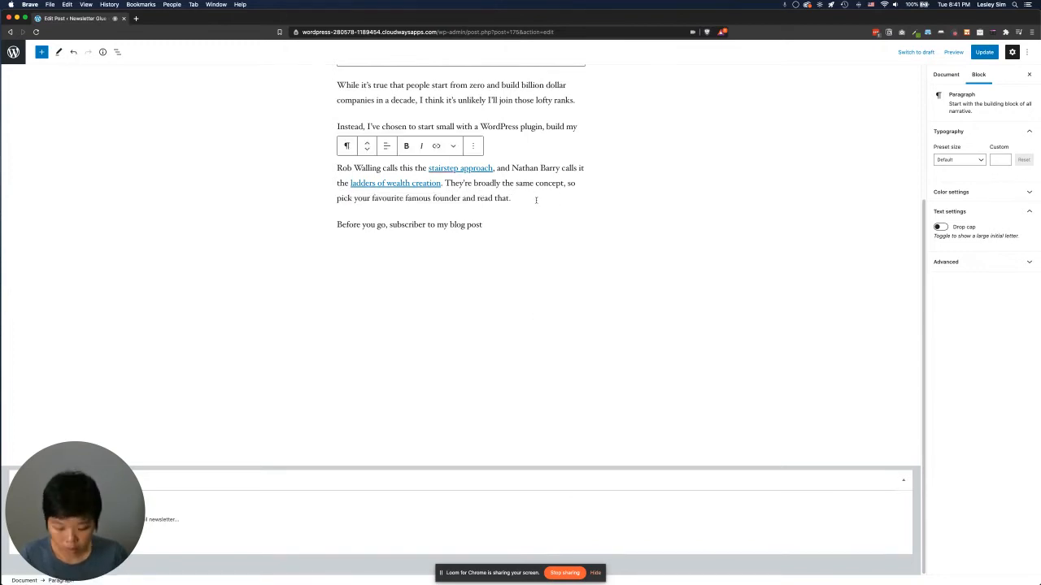
pyautogui.press('Return')
pyautogui.write('/')
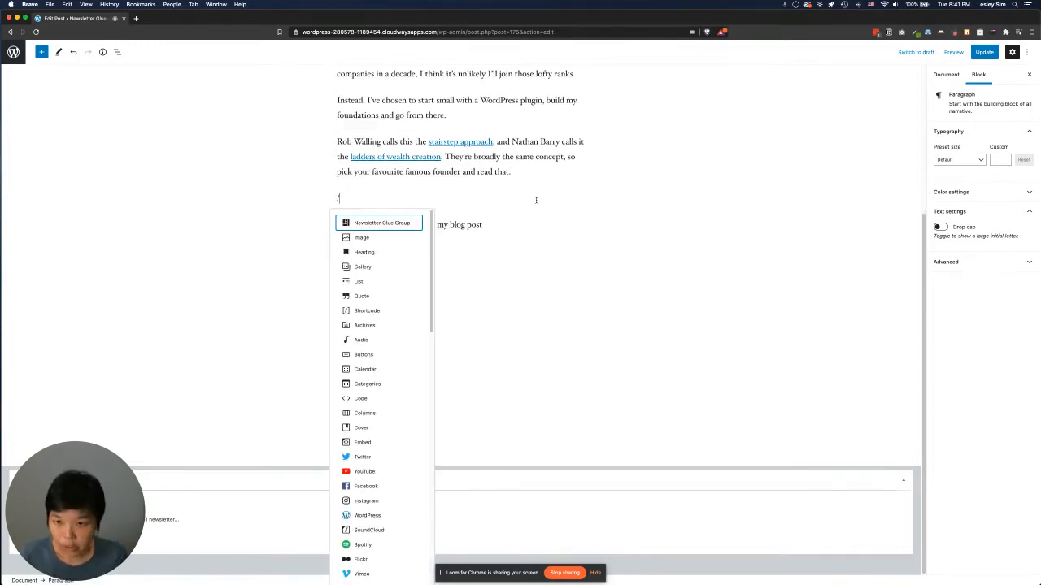
pyautogui.press('Return')
# Move the "Before you go, subscriber to my blog post" text into the empty group block above it
pyautogui.click(489, 265)
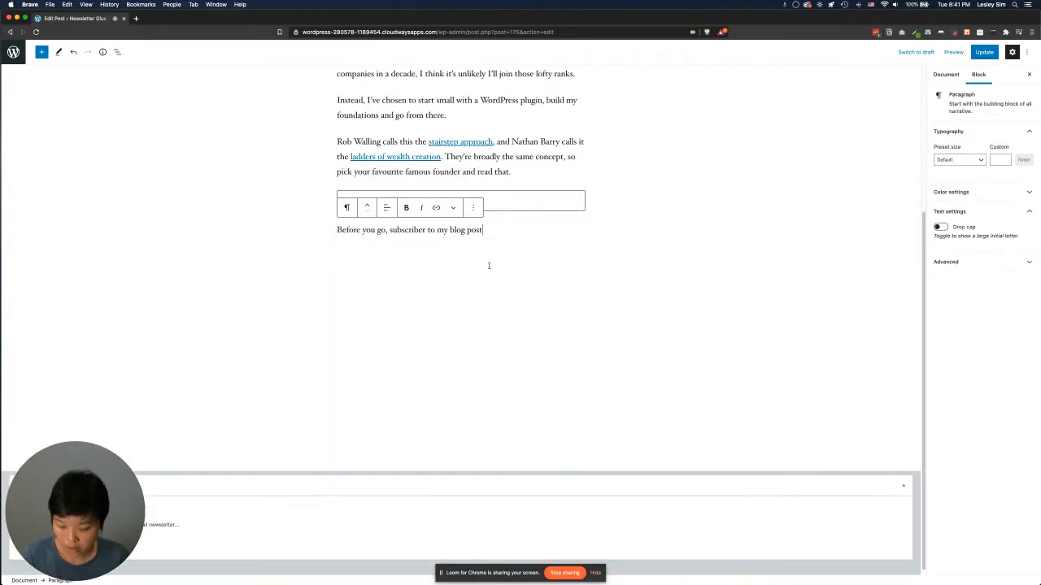
pyautogui.press('super+a')
pyautogui.press('super+x')
pyautogui.click(506, 196)
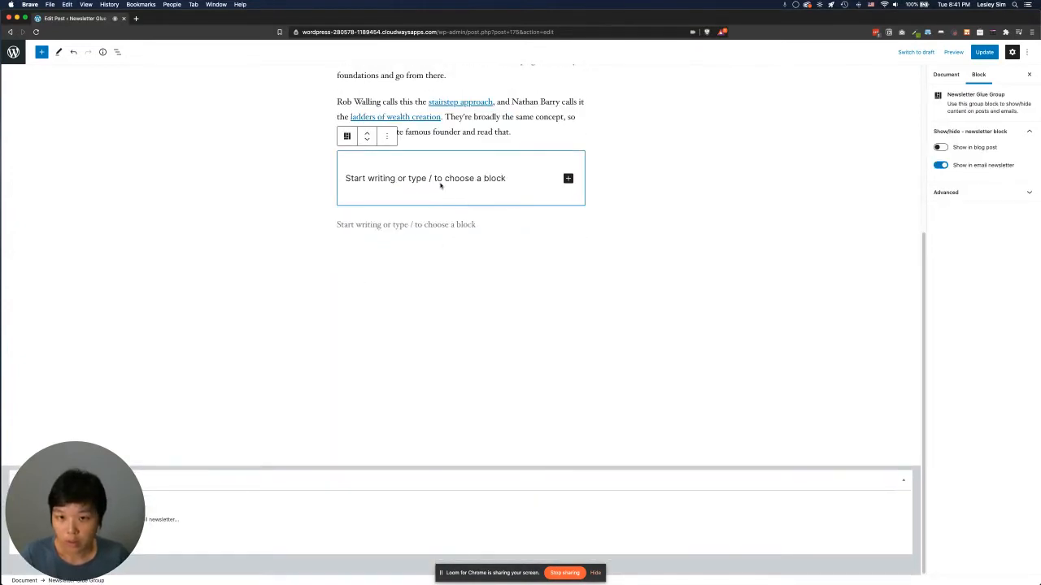
pyautogui.click(443, 178)
pyautogui.press('super+v')
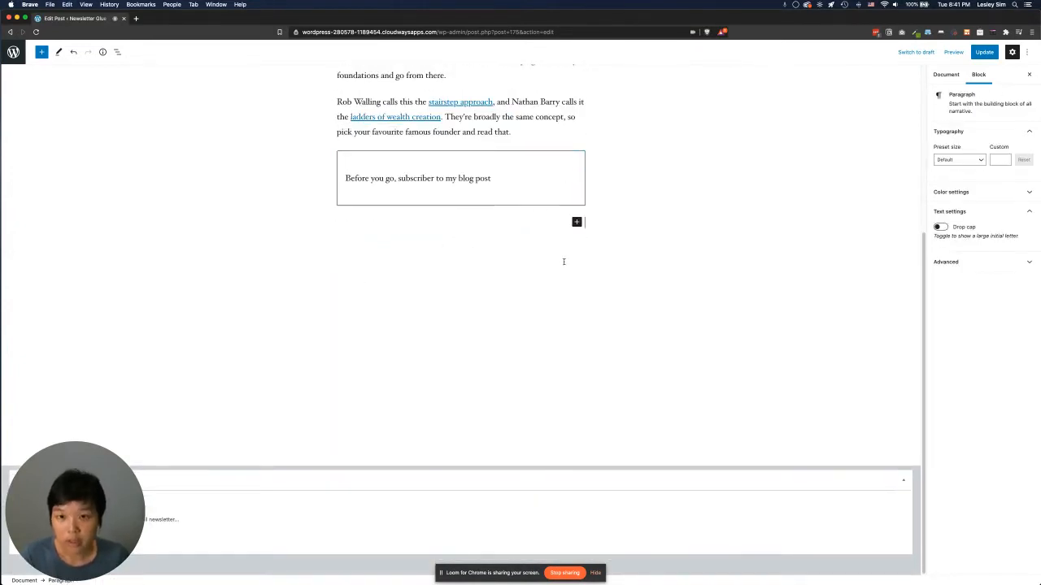
pyautogui.scroll(3, 564, 263)
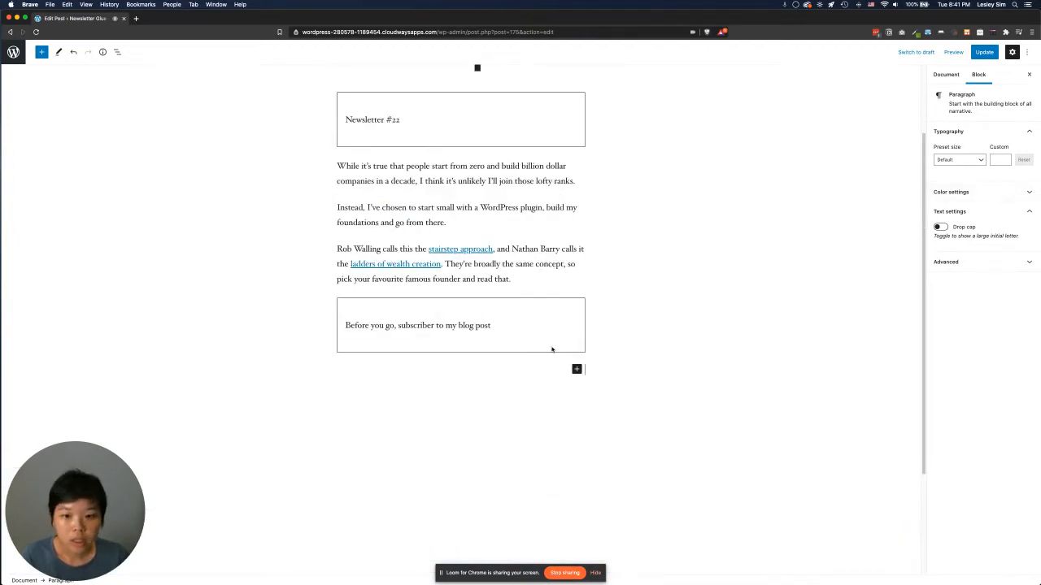
# Examine the blog post and email newsletter visibility settings of the group containing the "Before you go" line
pyautogui.click(553, 349)
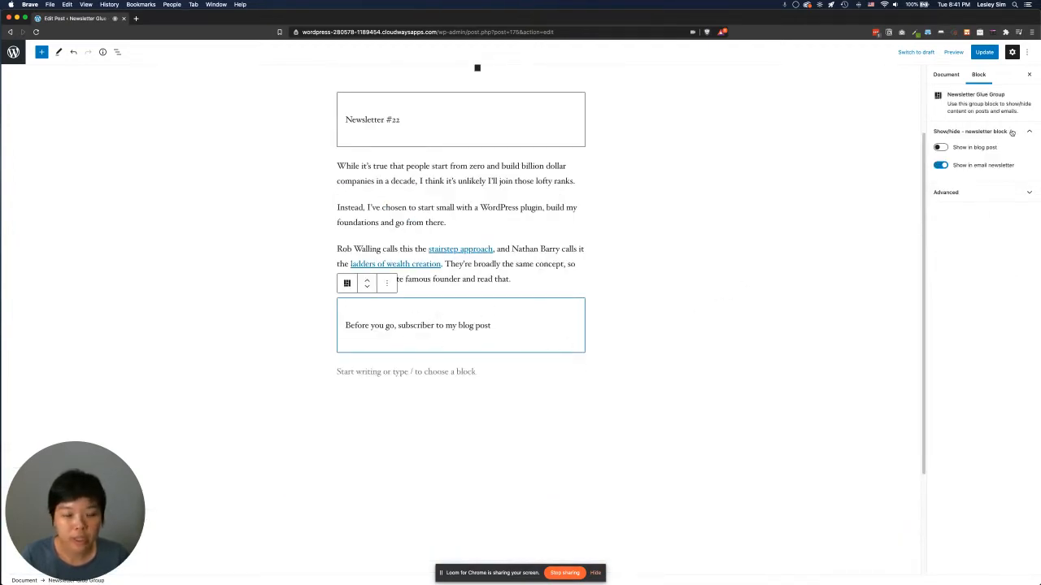
pyautogui.click(492, 326)
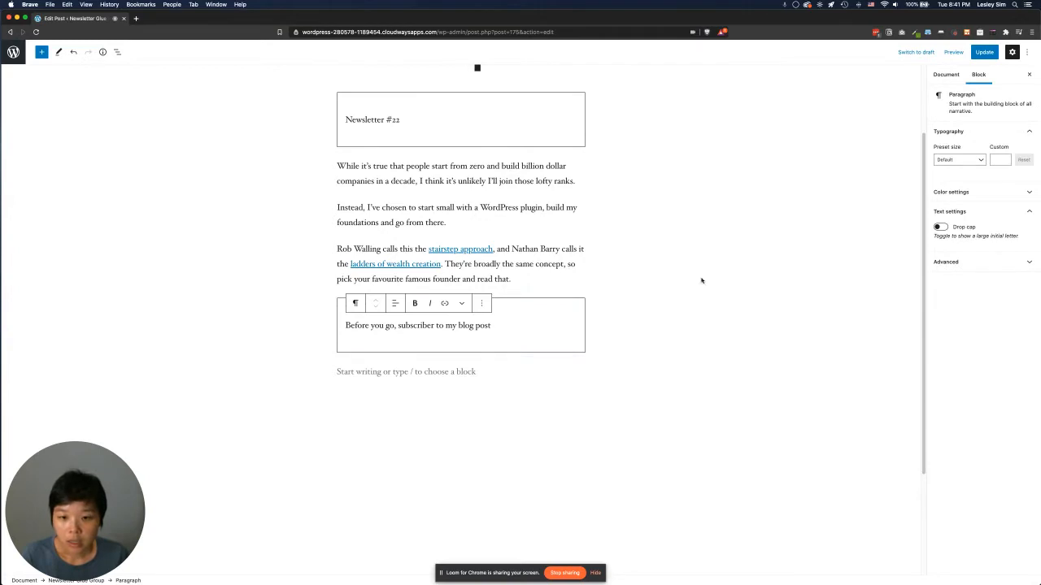
pyautogui.click(525, 347)
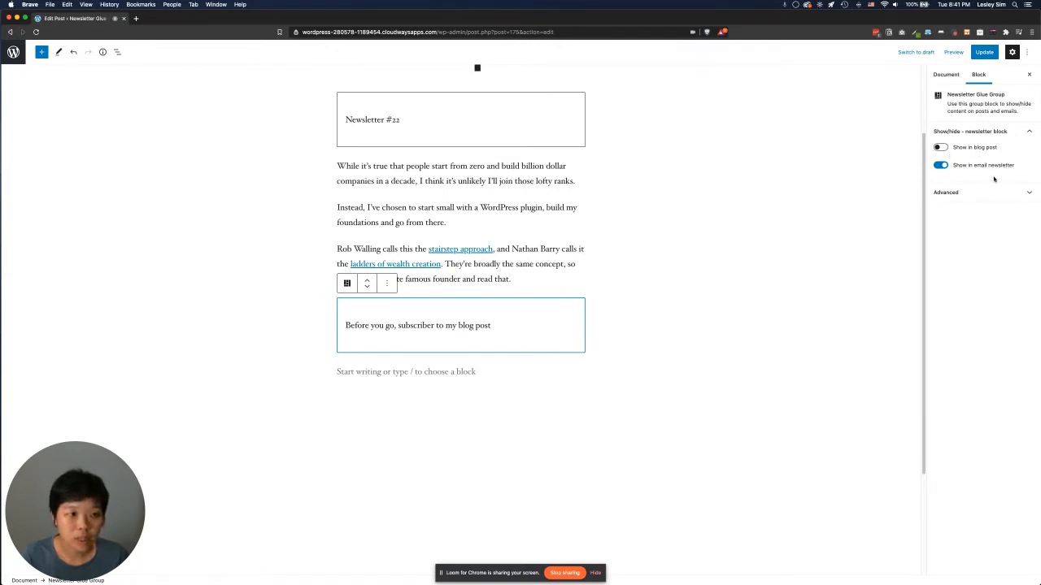
# Insert another Newsletter Glue Group block in the empty paragraph below the "Before you go" group
pyautogui.click(398, 373)
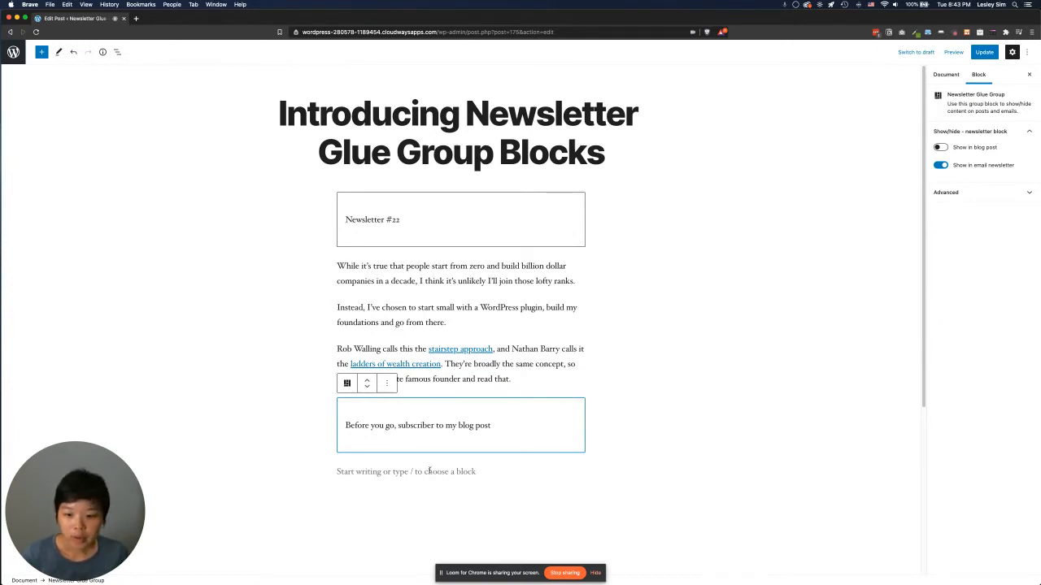
pyautogui.click(425, 473)
pyautogui.write('/new')
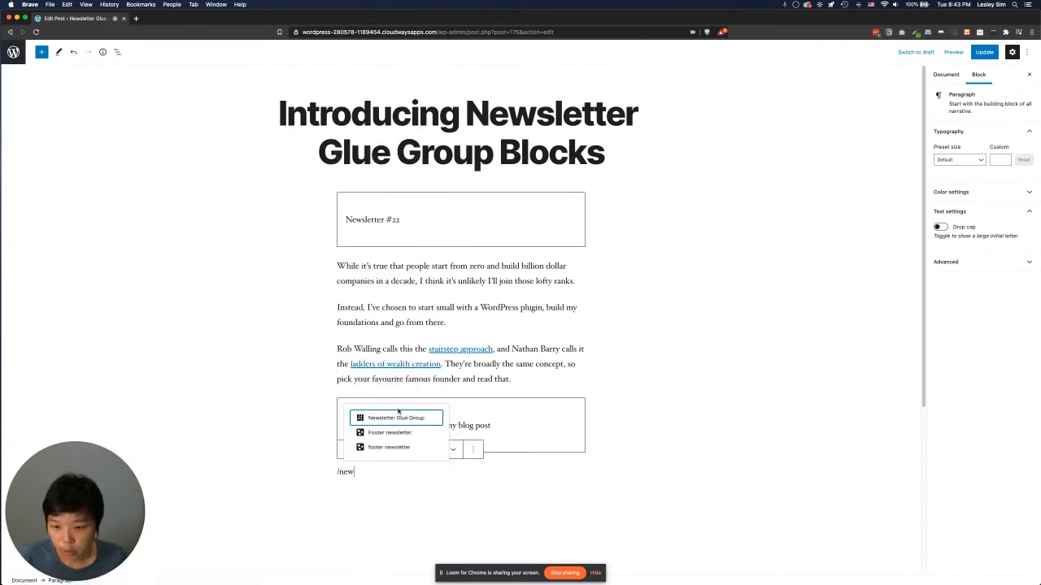
pyautogui.click(400, 416)
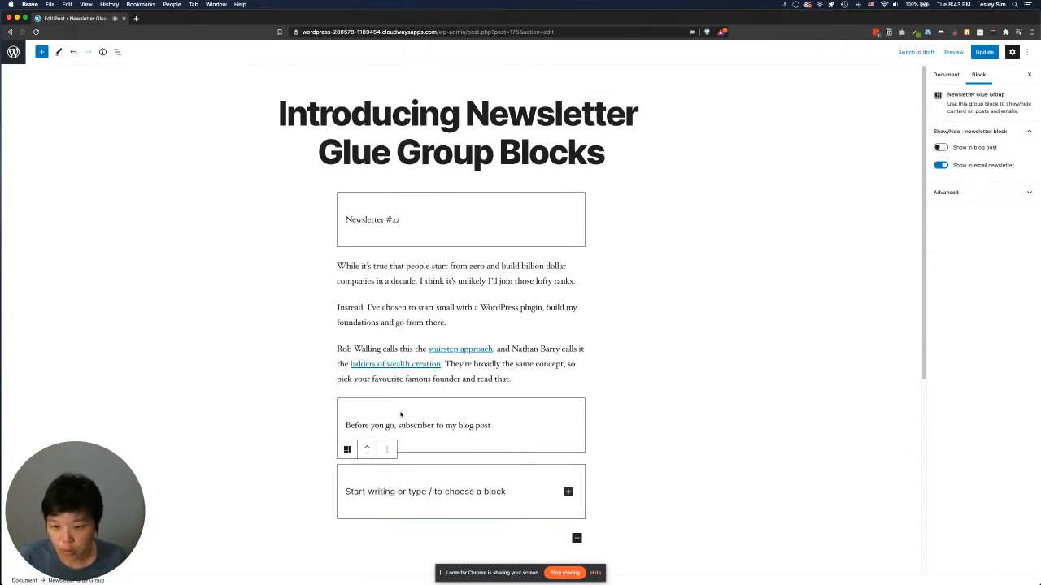
# Add a Custom HTML block inside the new group, paste the newsletter signup form code into it and preview the form
pyautogui.click(422, 492)
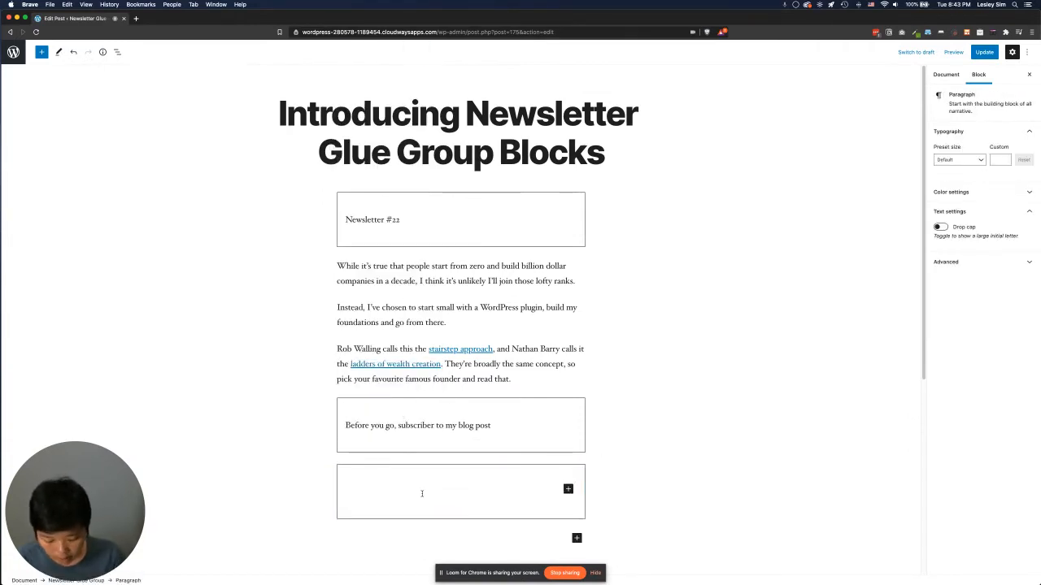
pyautogui.write('/html')
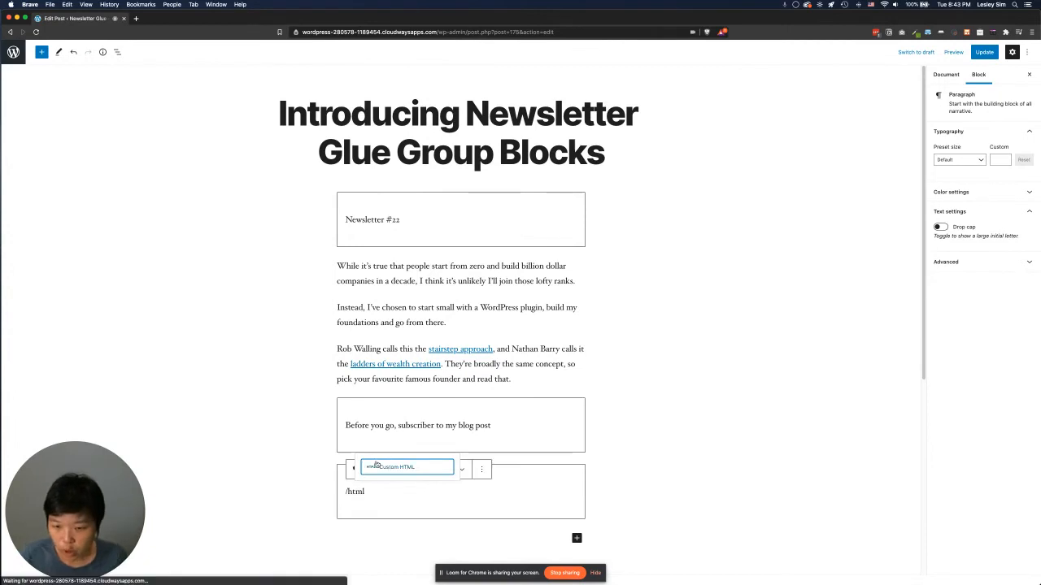
pyautogui.click(425, 465)
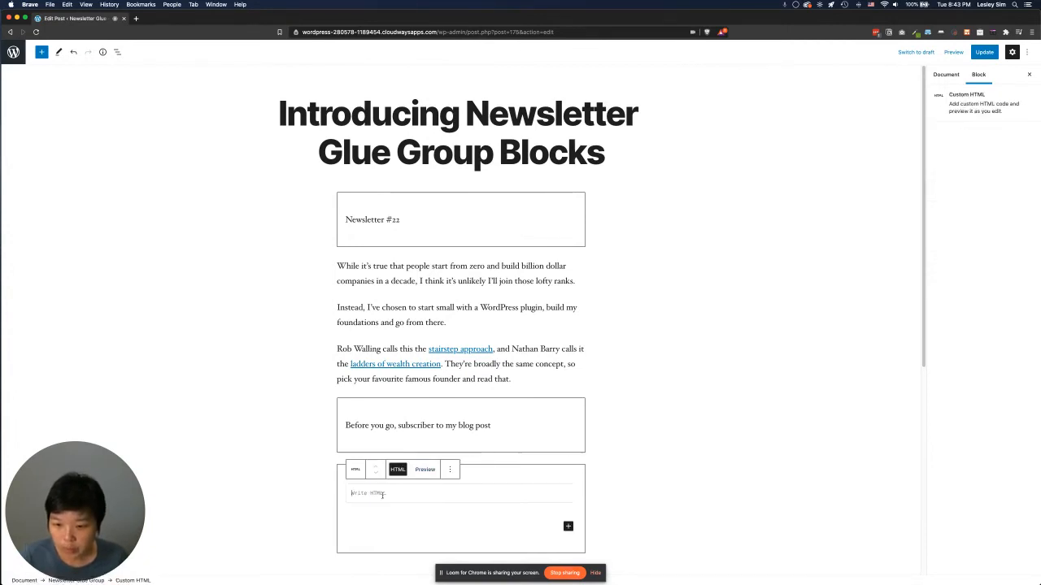
pyautogui.press('super+v')
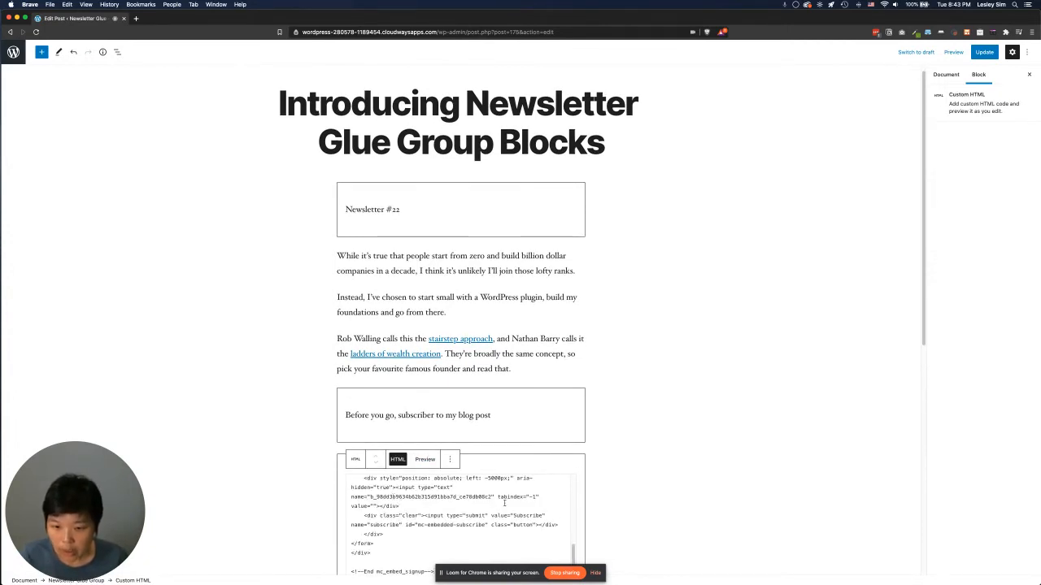
pyautogui.scroll(-5, 601, 521)
pyautogui.scroll(10, 413, 346)
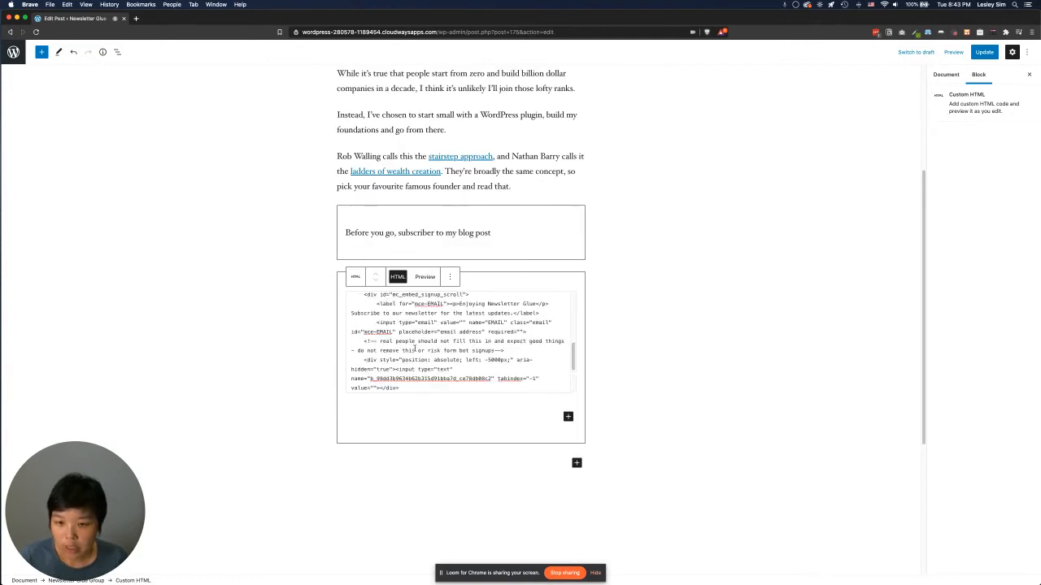
pyautogui.click(426, 277)
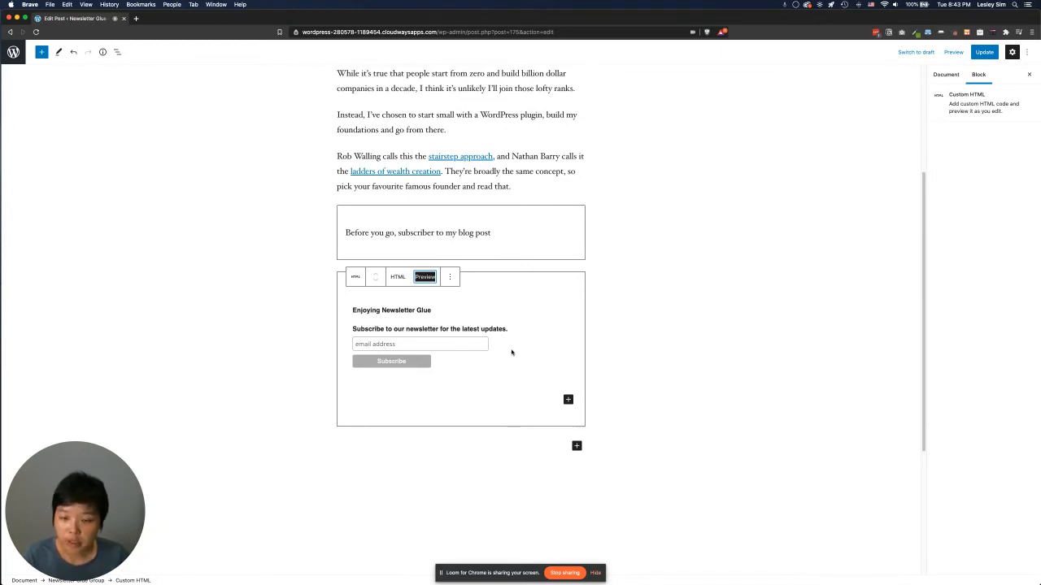
# Set the signup form's group block to show in the blog post and hide in the email newsletter
pyautogui.click(504, 282)
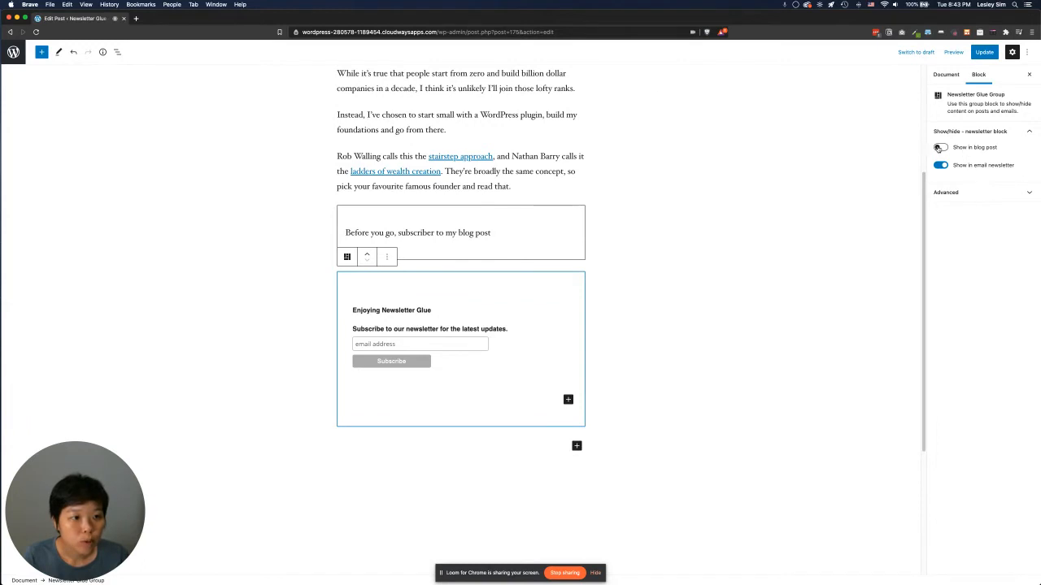
pyautogui.click(940, 147)
pyautogui.click(941, 165)
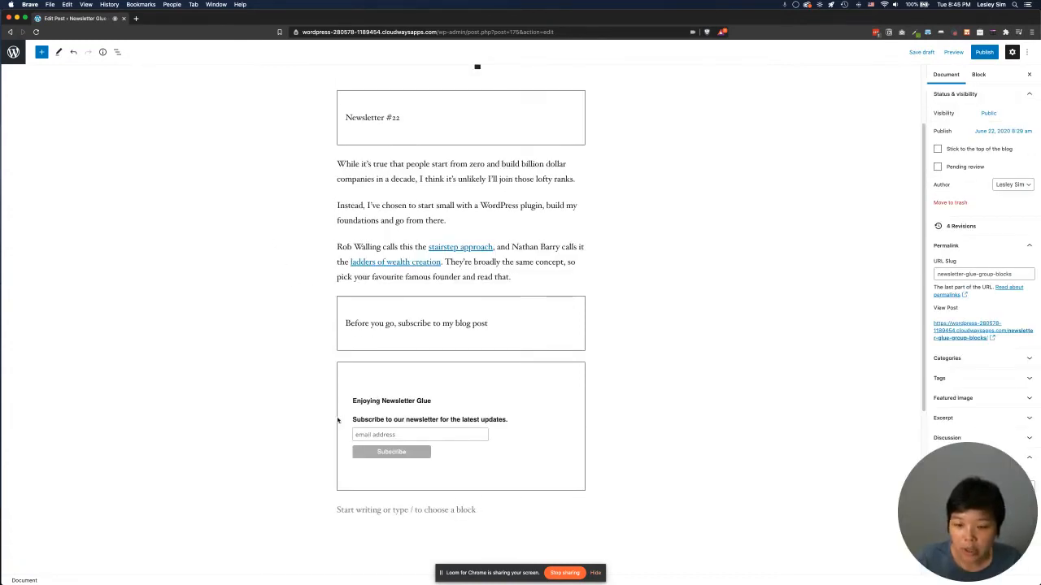
# Enable sending this blog post as an email newsletter and send a test email to the prefilled address
pyautogui.scroll(-4, 318, 435)
pyautogui.scroll(-2, 318, 435)
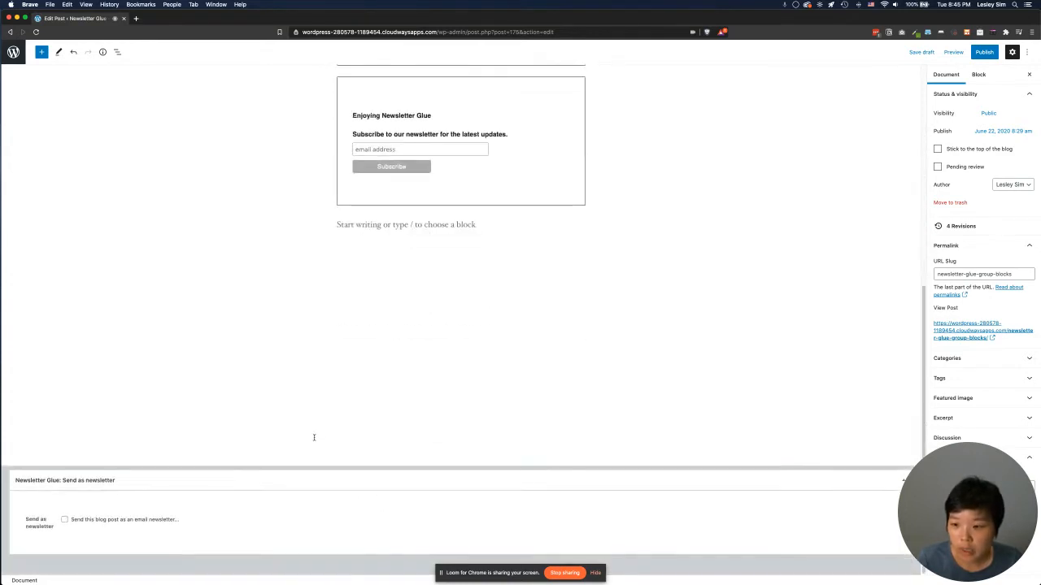
pyautogui.click(77, 522)
pyautogui.scroll(-5, 299, 504)
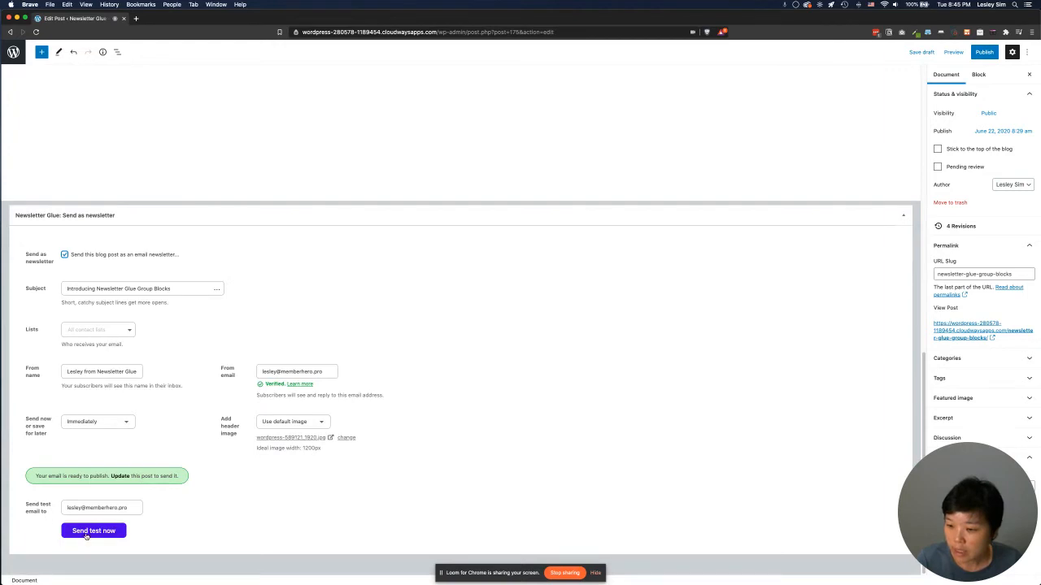
pyautogui.click(87, 534)
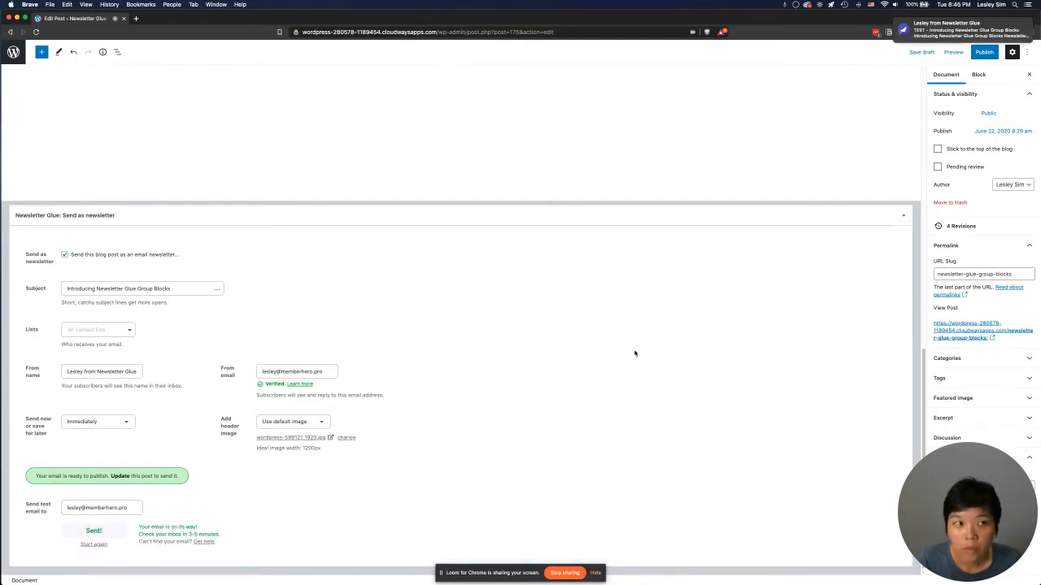
# Open the received test email in Newton, widen its window and examine the newsletter content, including the "Newsletter #22" line
pyautogui.click(968, 31)
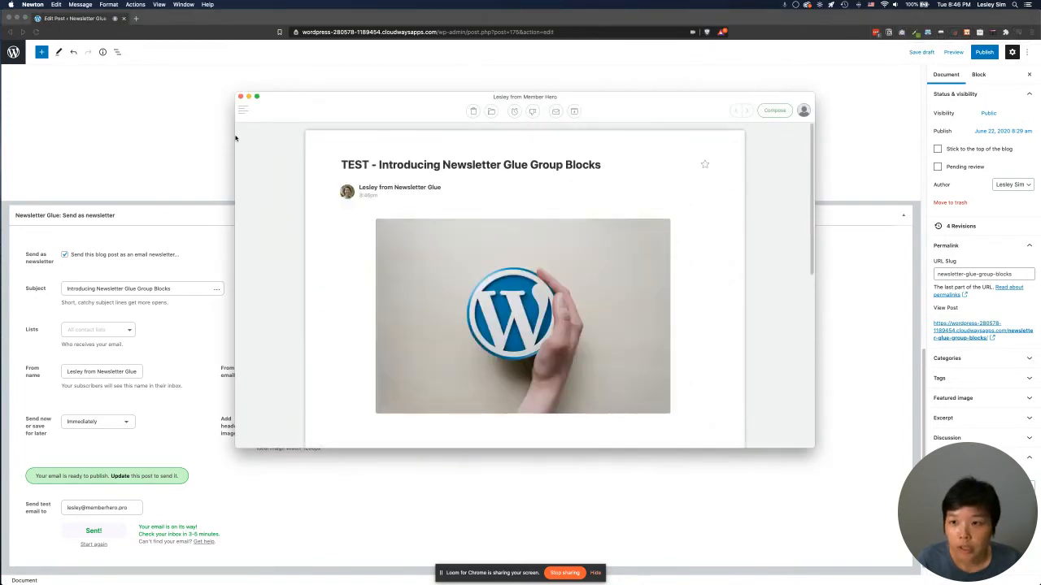
pyautogui.moveTo(234, 139); pyautogui.dragTo(84, 139)
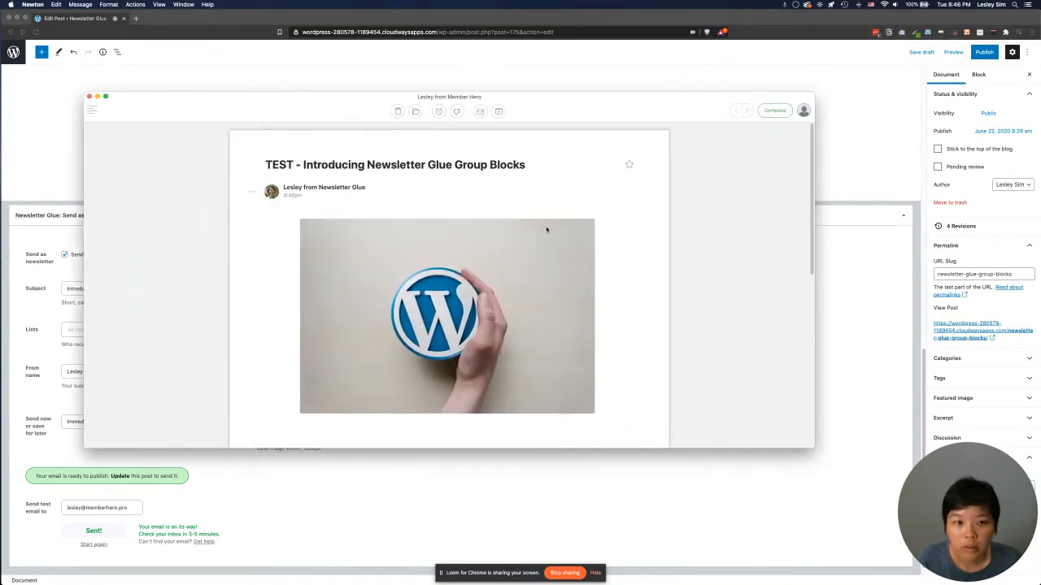
pyautogui.scroll(-5, 734, 352)
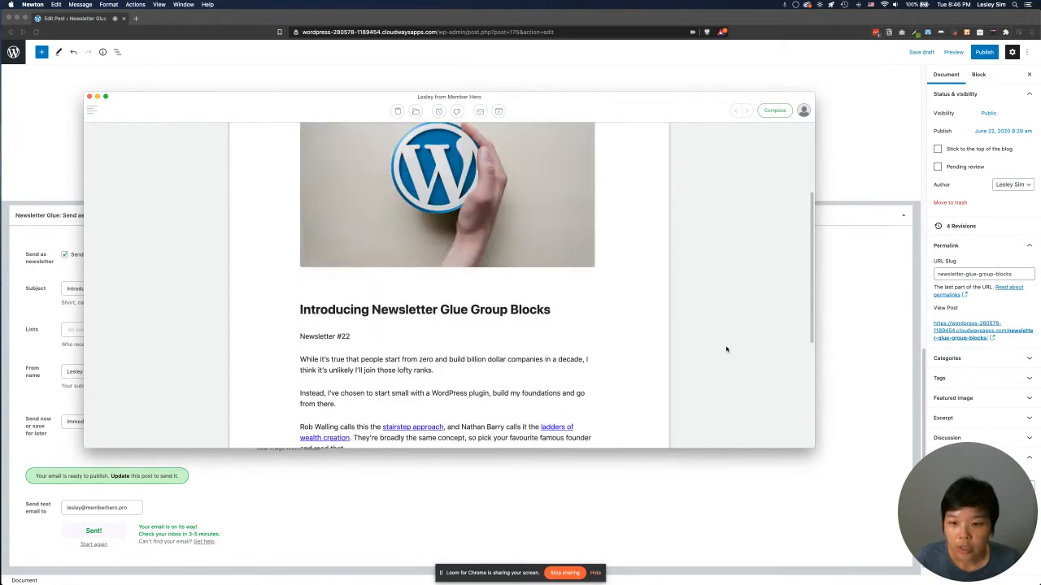
pyautogui.scroll(-3, 725, 348)
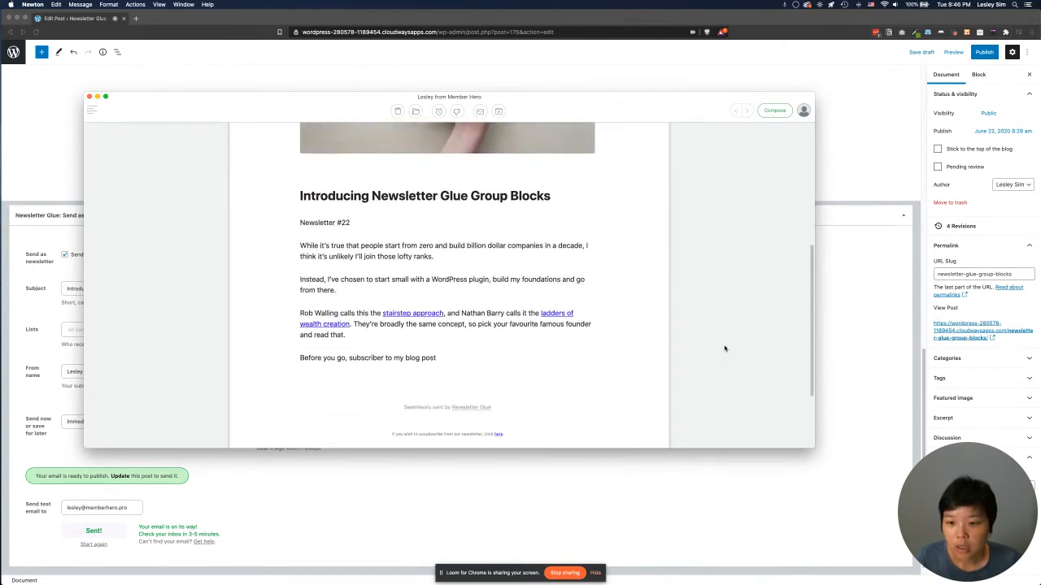
pyautogui.scroll(2, 286, 313)
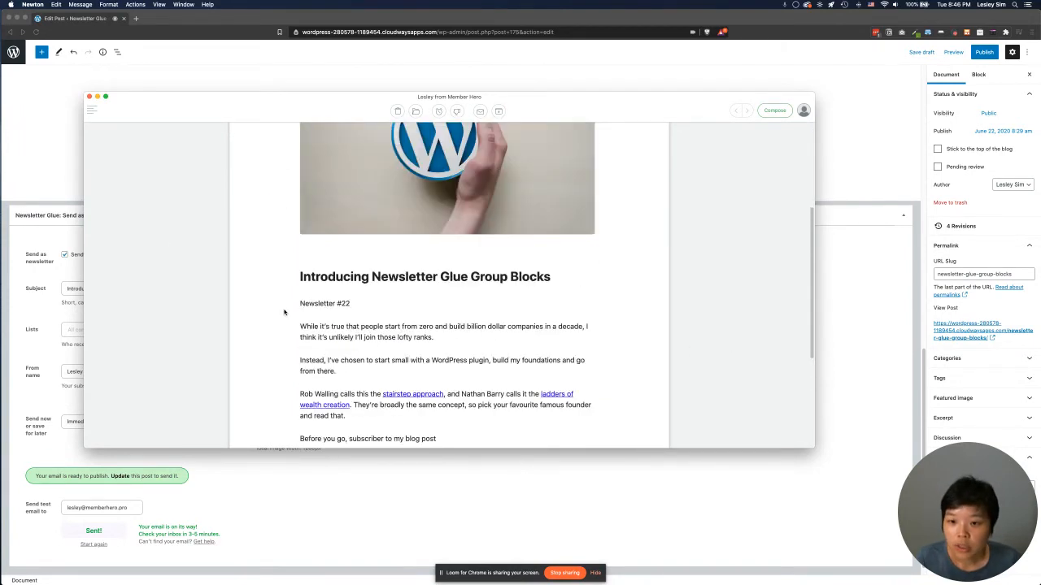
pyautogui.moveTo(299, 304); pyautogui.dragTo(365, 307)
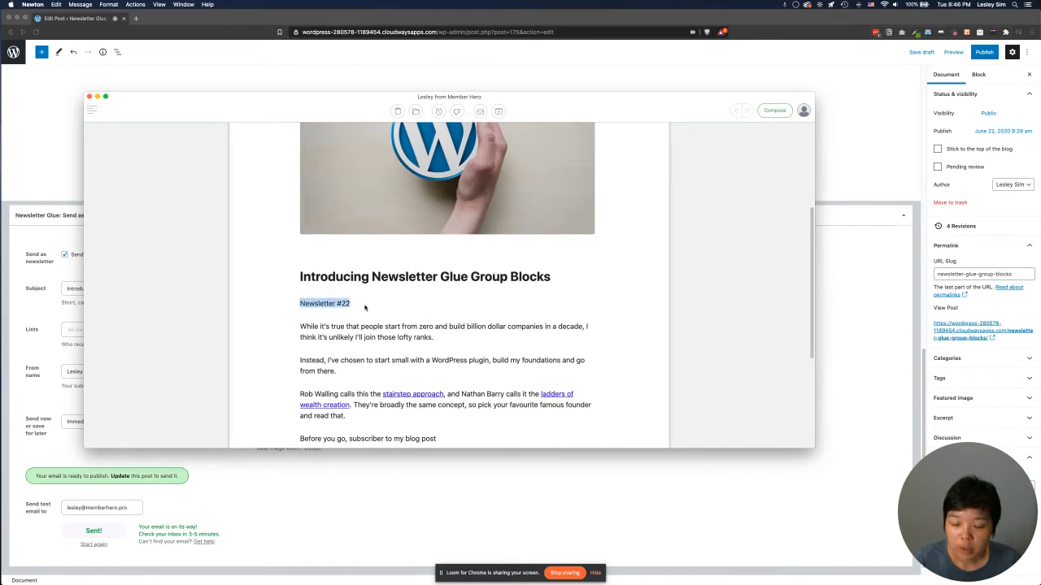
pyautogui.click(365, 308)
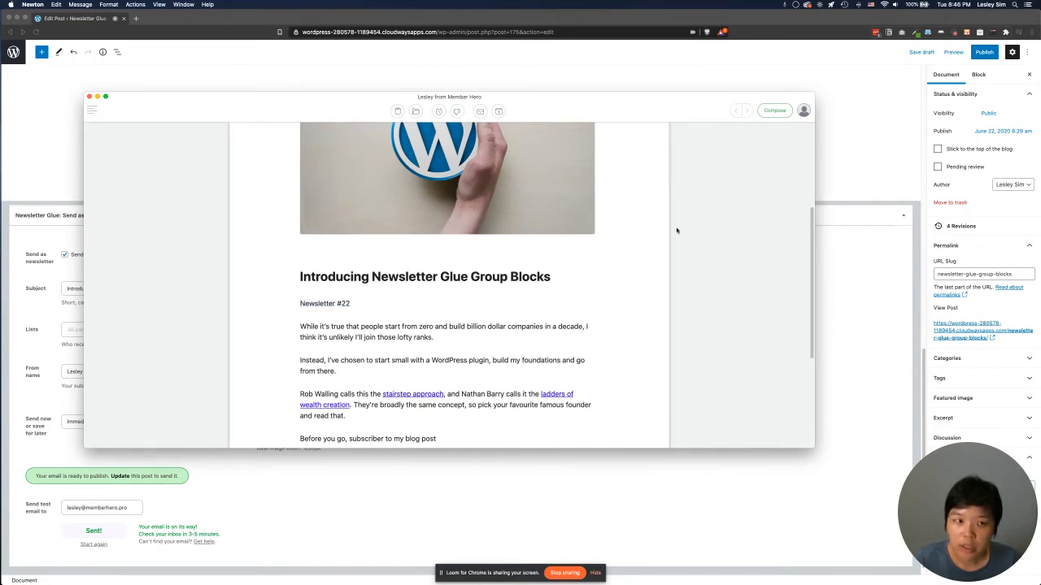
# Return to the post editor and compare the "Newsletter #22" group's visibility settings with the test email
pyautogui.click(841, 142)
pyautogui.scroll(10, 789, 191)
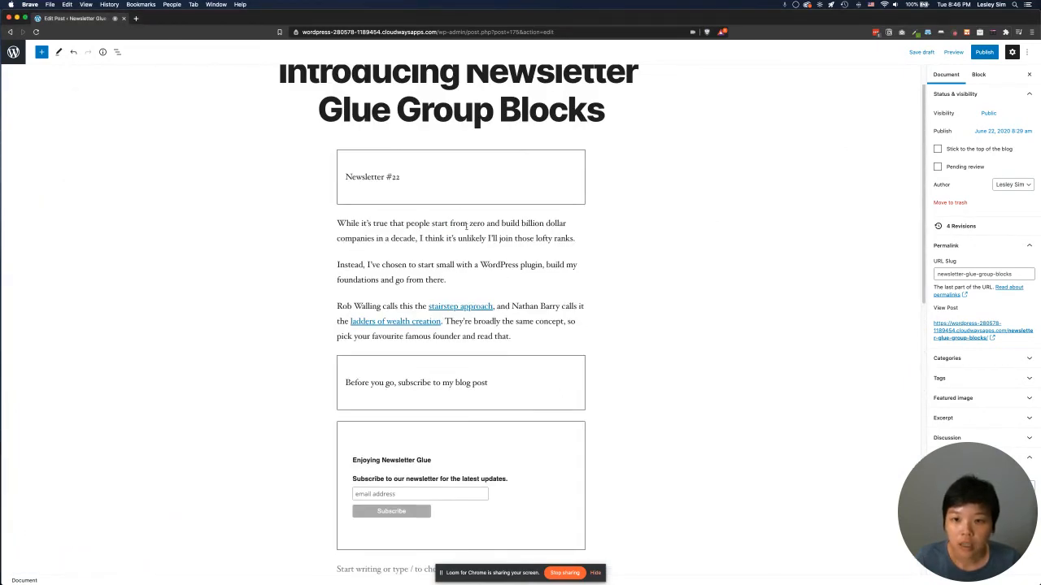
pyautogui.click(465, 193)
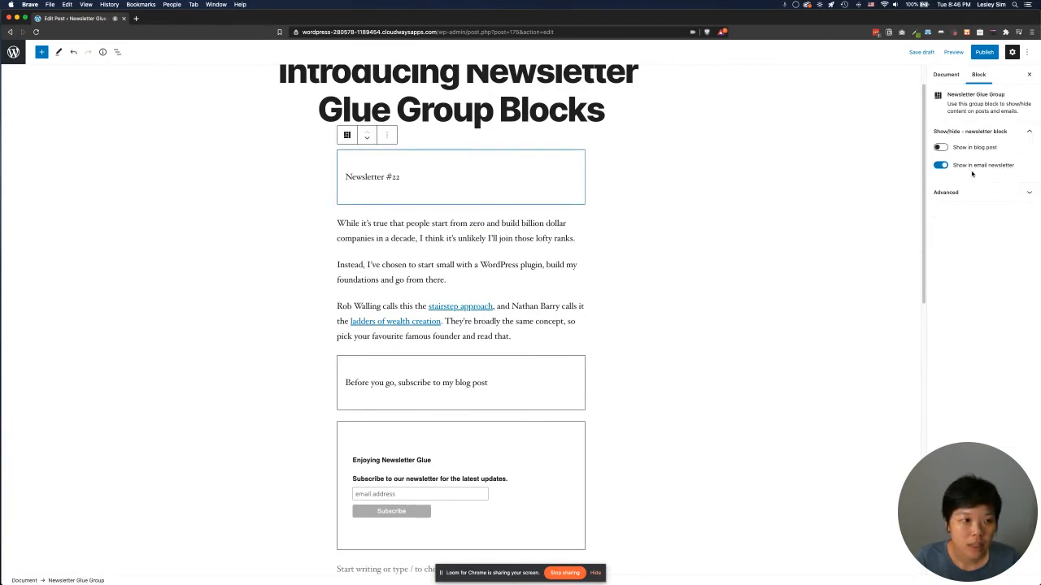
pyautogui.press('super+Tab')
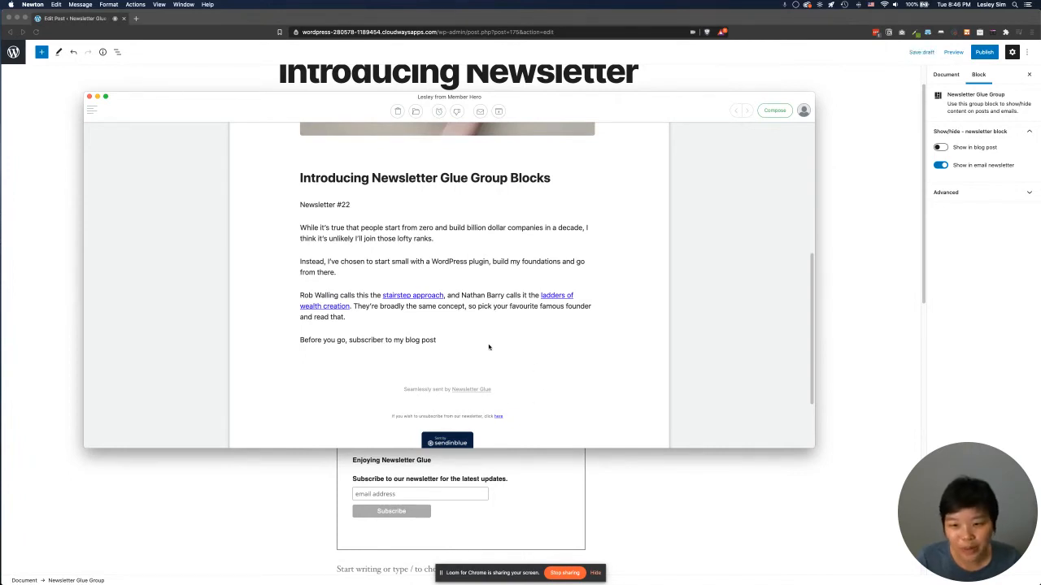
pyautogui.press('super+Tab')
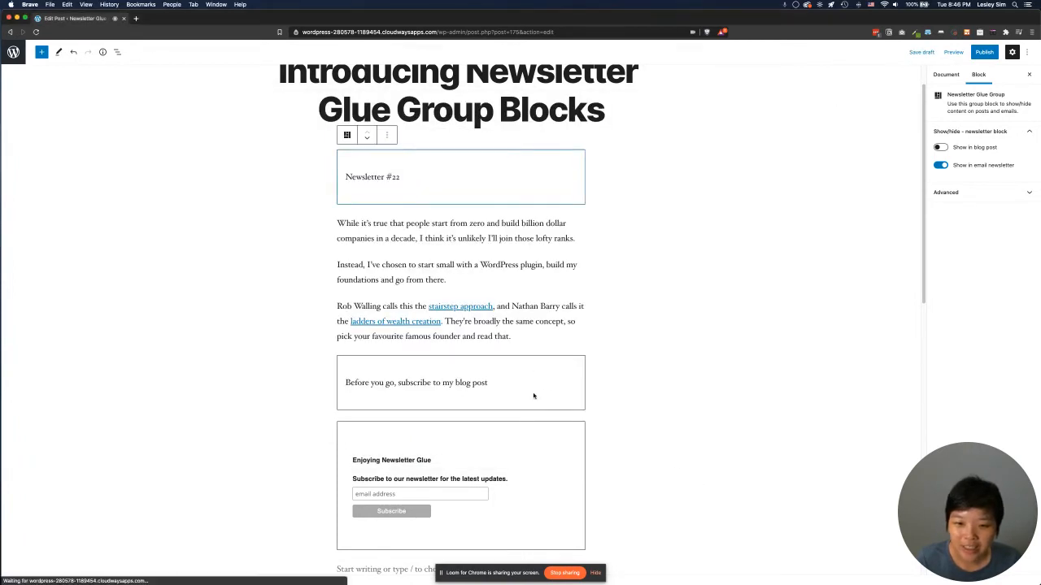
# Compare the visibility settings of the "Before you go" group and the signup form group with the test email
pyautogui.click(545, 399)
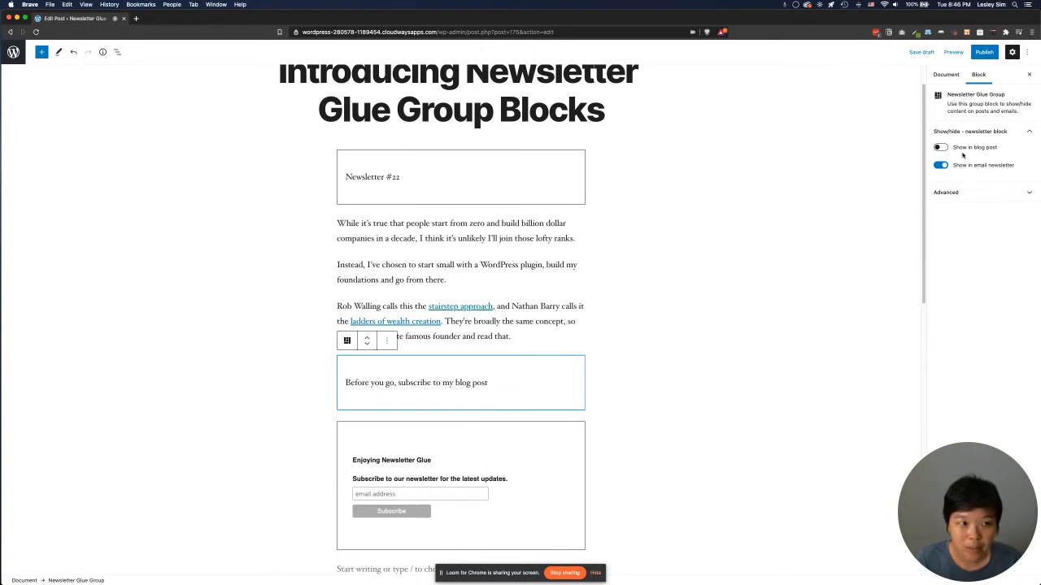
pyautogui.scroll(-2, 642, 474)
pyautogui.click(542, 468)
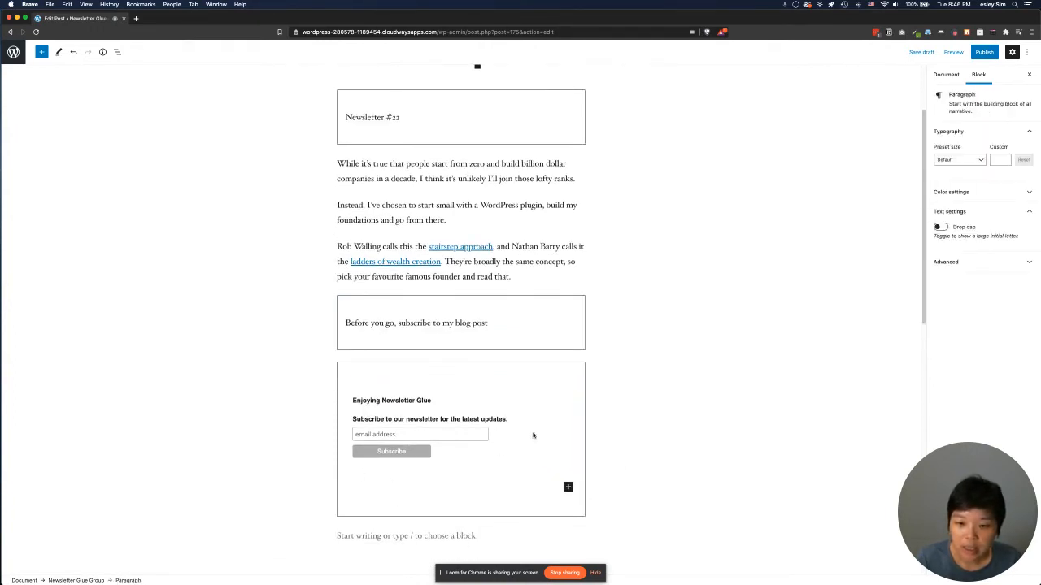
pyautogui.press('super+Tab')
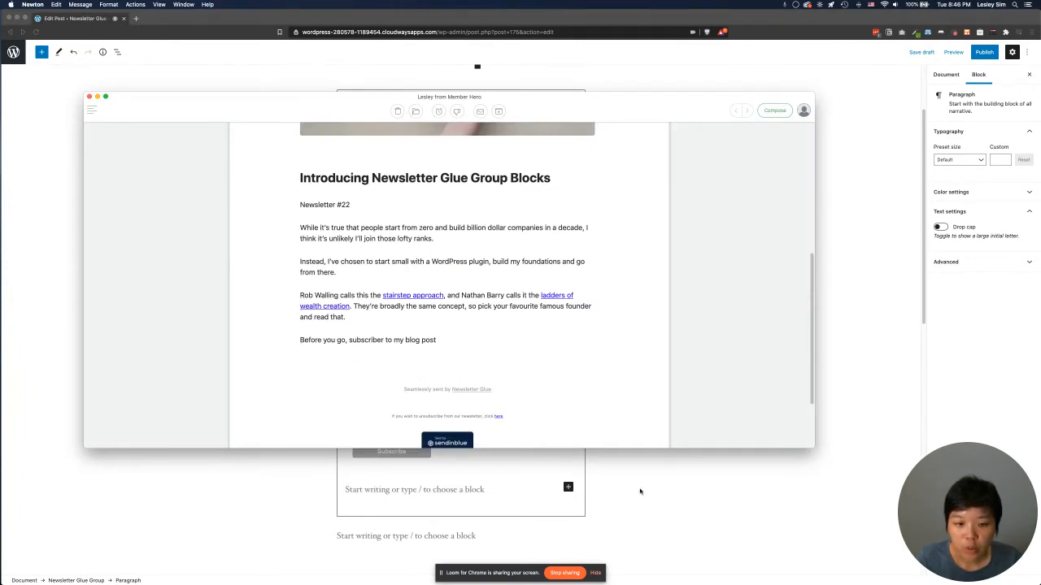
pyautogui.press('super+Tab')
pyautogui.click(483, 513)
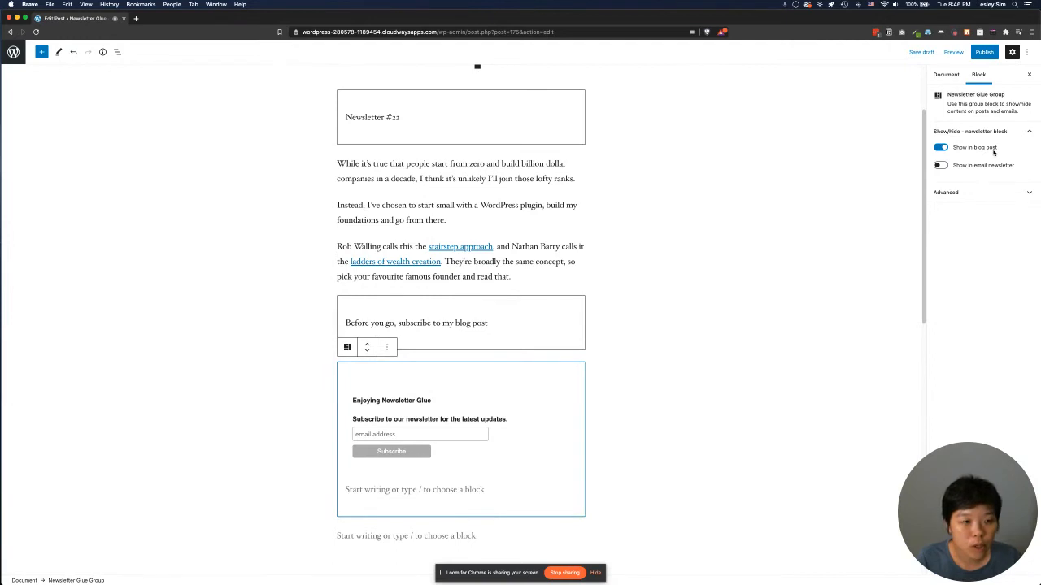
# Publish the post with newsletter sending enabled and view the live blog post
pyautogui.click(982, 53)
pyautogui.click(980, 52)
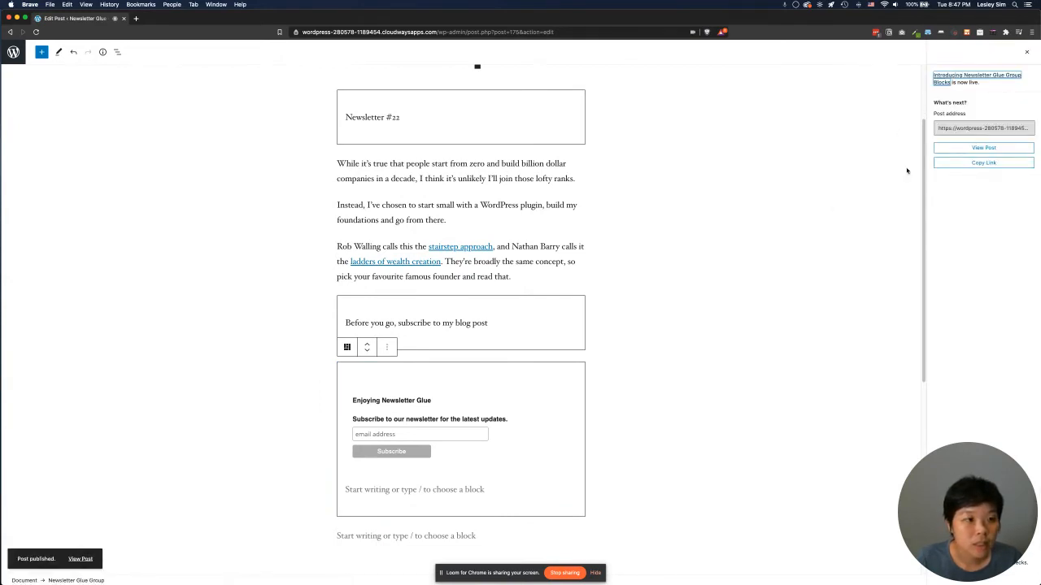
pyautogui.click(984, 149)
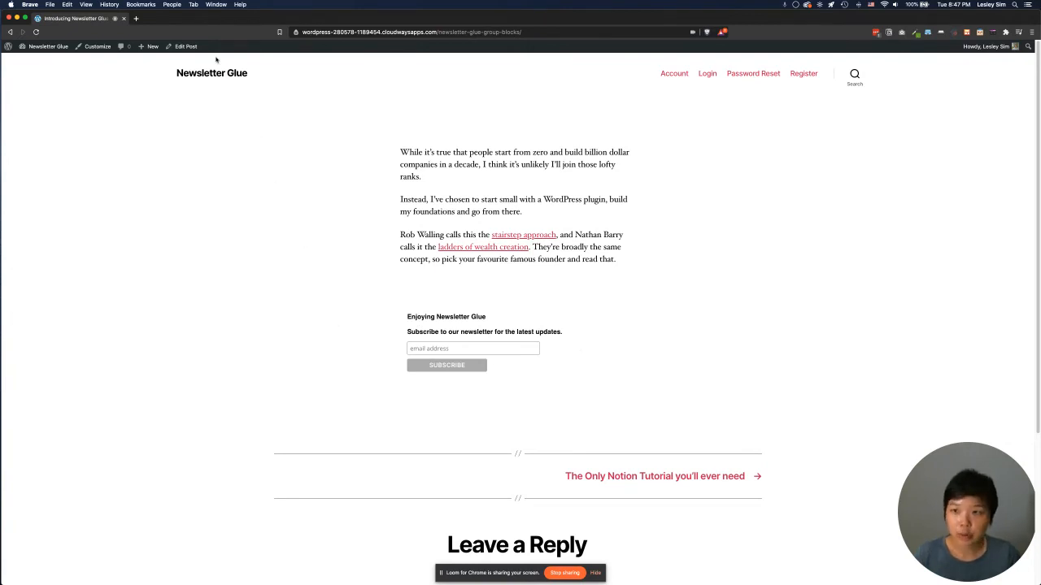
# Reopen the post for editing and delete the three body paragraphs and the empty paragraph below the groups
pyautogui.click(173, 47)
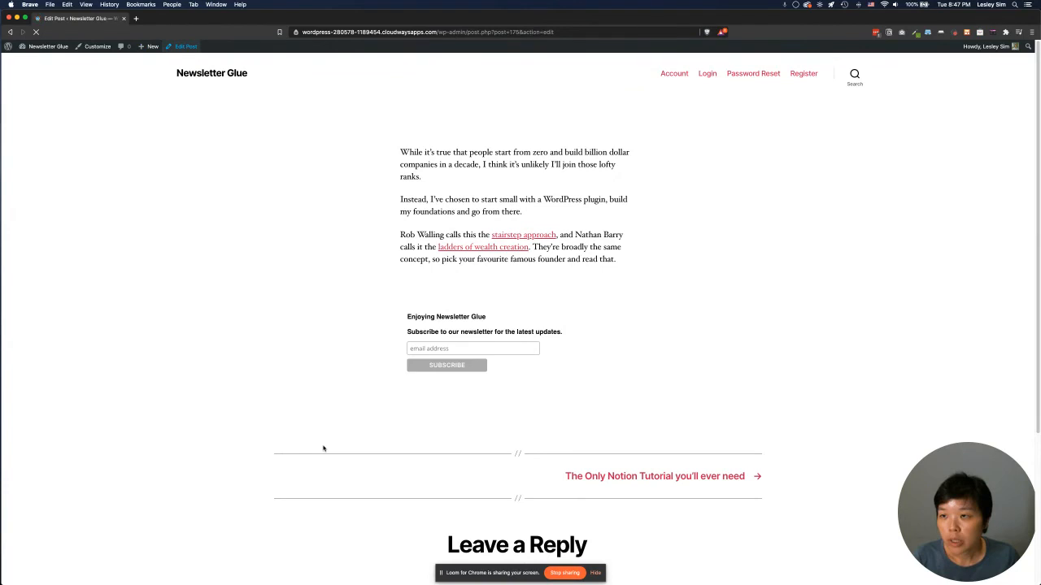
pyautogui.scroll(-2, 509, 307)
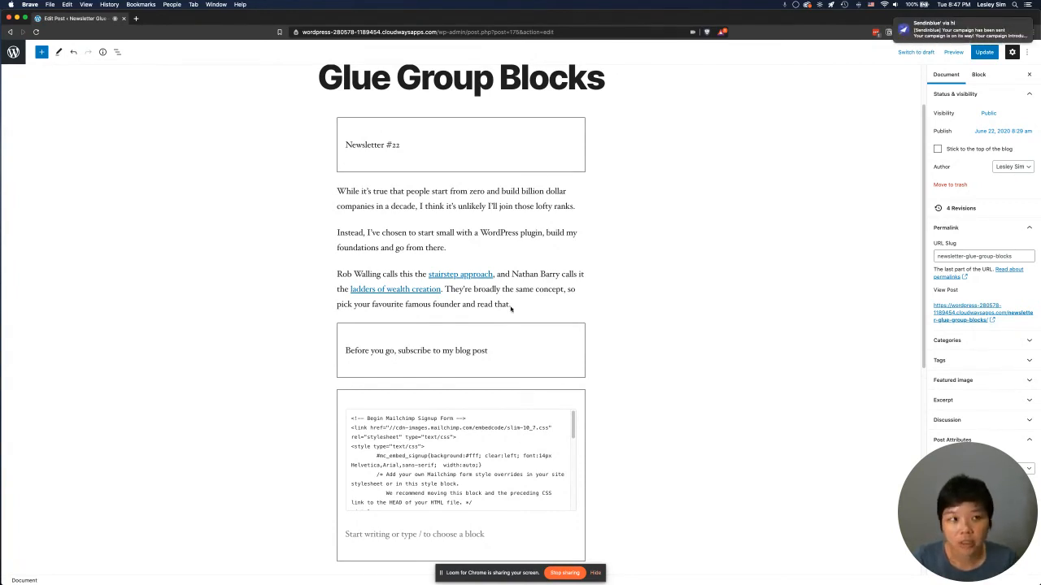
pyautogui.moveTo(517, 304); pyautogui.dragTo(333, 192)
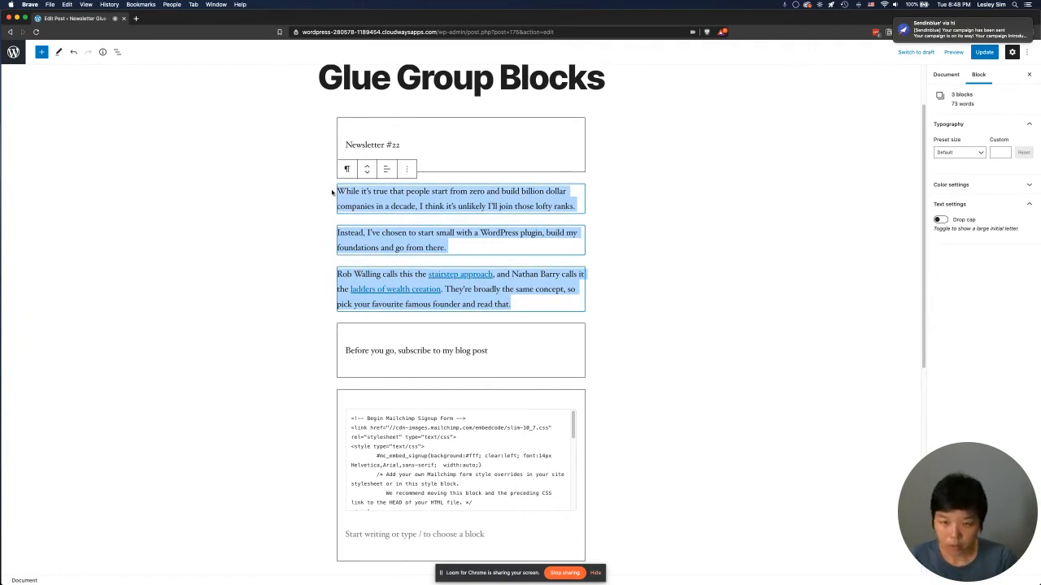
pyautogui.press('BackSpace')
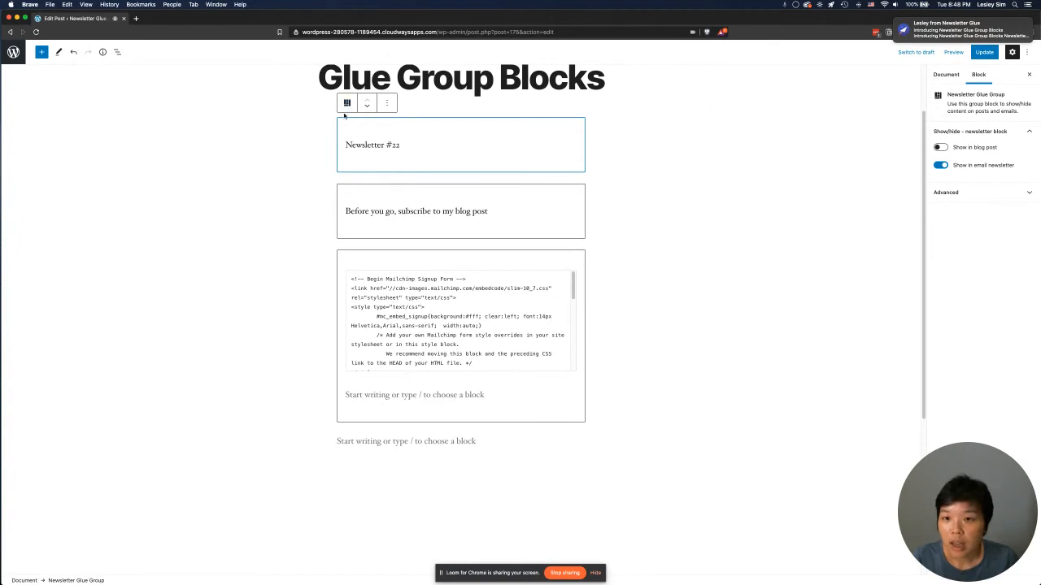
pyautogui.click(593, 455)
pyautogui.press('BackSpace')
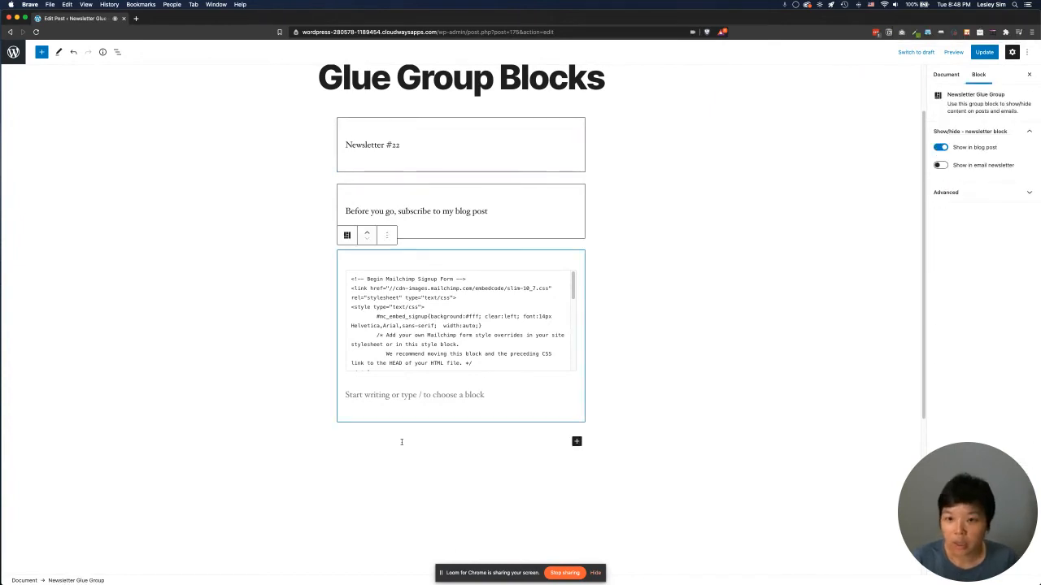
# Convert all three Newsletter Glue Group blocks into one reusable block, name it "NG demo group block" and save it
pyautogui.press('super+a')
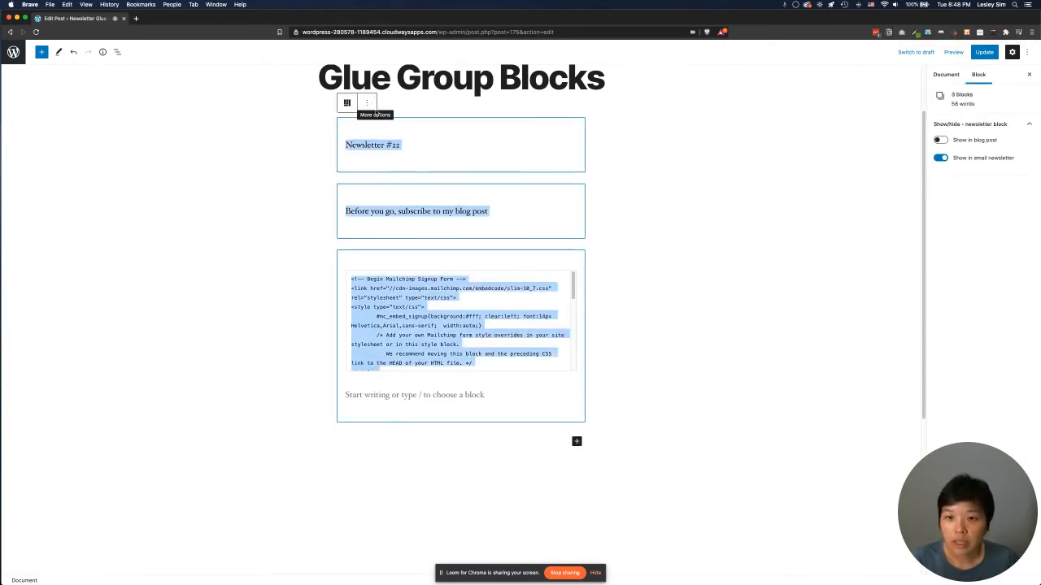
pyautogui.click(367, 103)
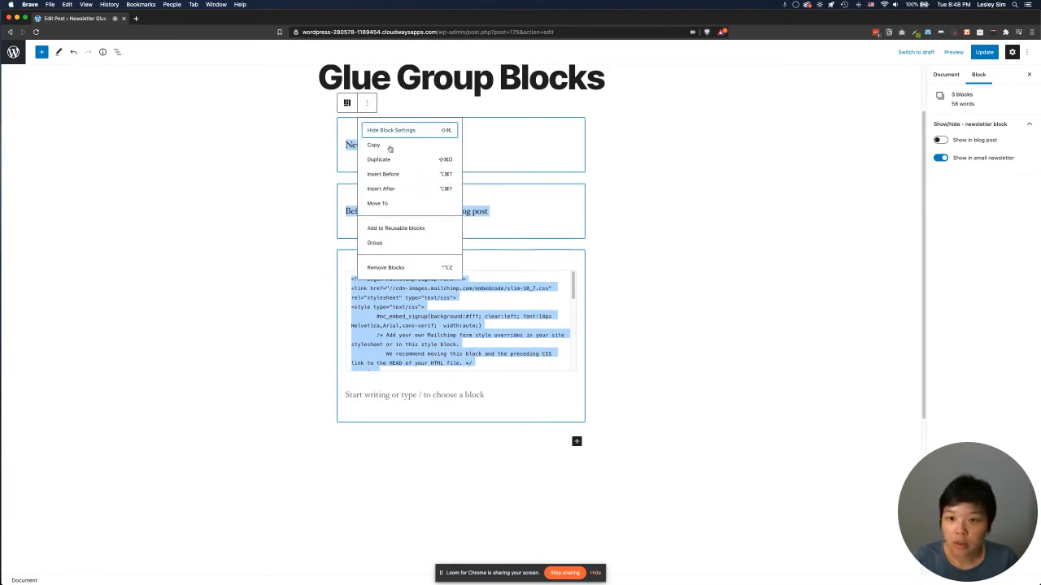
pyautogui.click(426, 229)
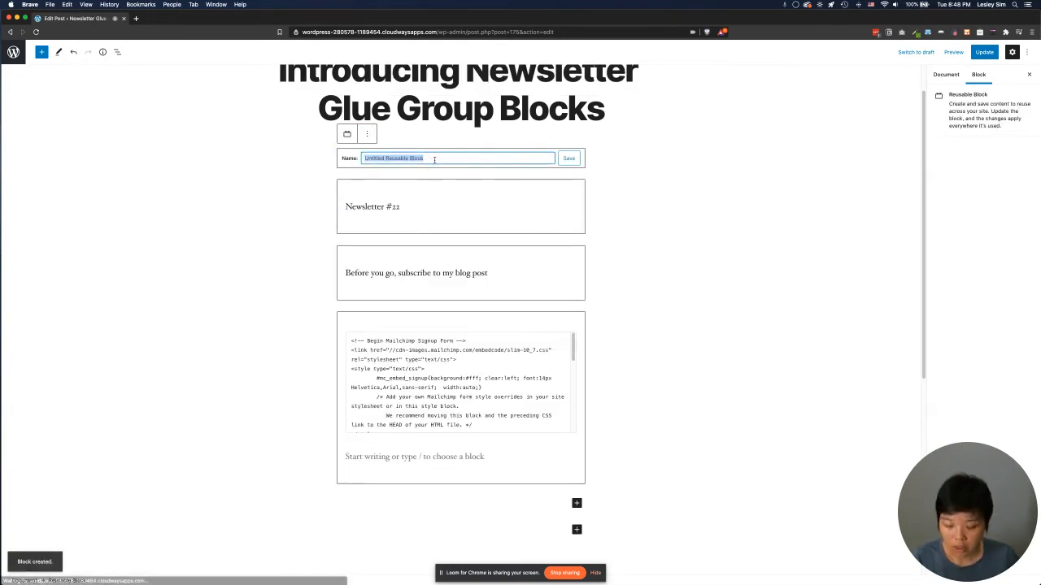
pyautogui.write('N')
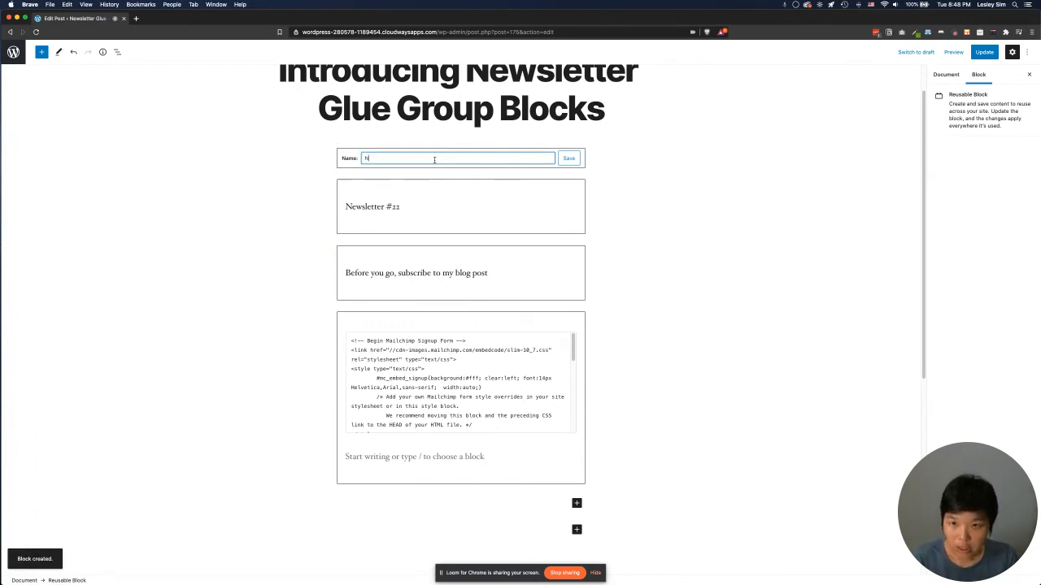
pyautogui.write('G')
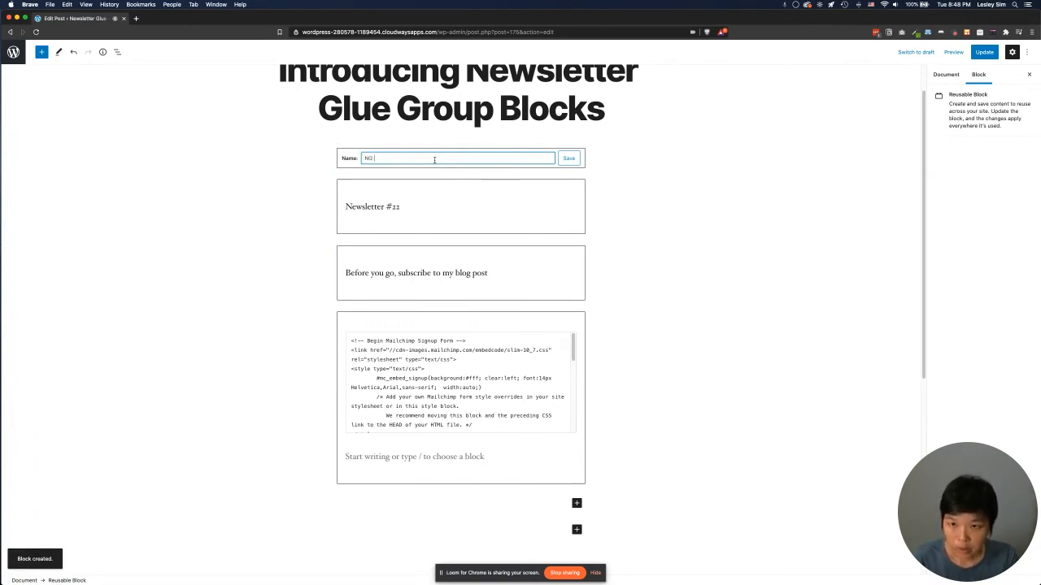
pyautogui.write(' demo gro')
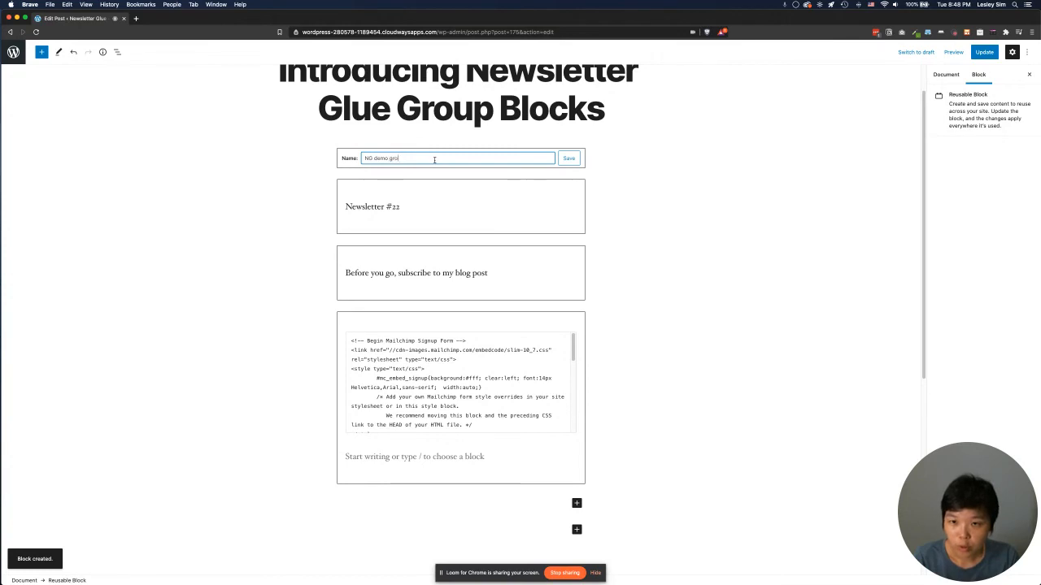
pyautogui.write('up block')
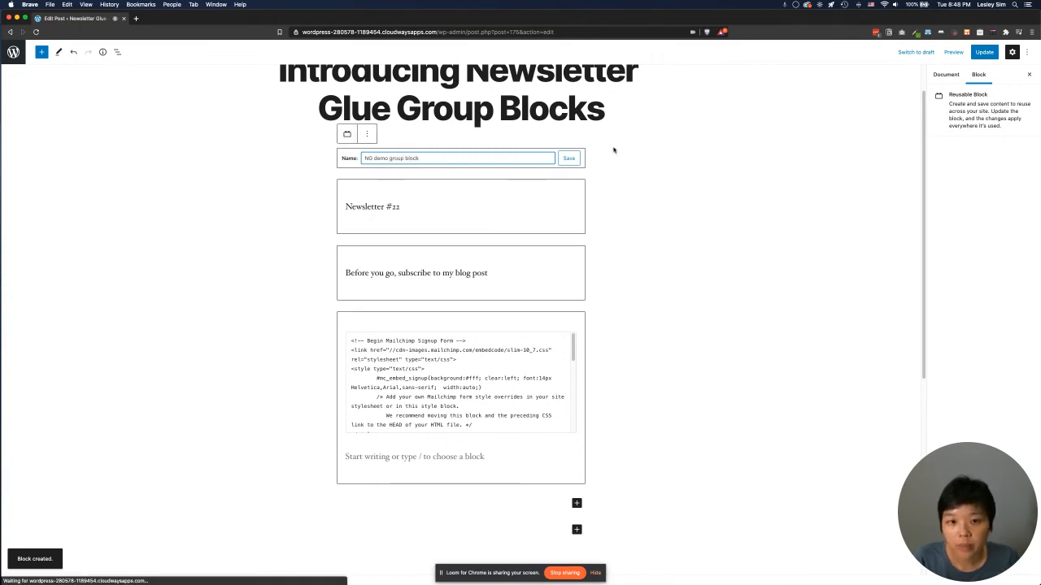
pyautogui.click(569, 159)
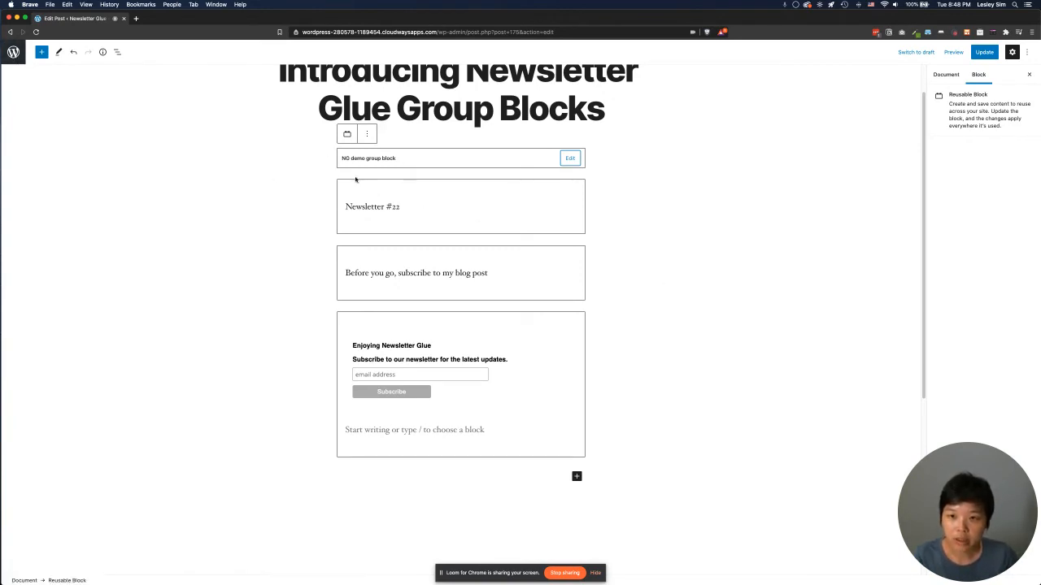
# Open the posts list in a new browser tab and start a new post
pyautogui.keyDown('super'); pyautogui.click(13, 51); pyautogui.keyUp('super')
pyautogui.click(170, 18)
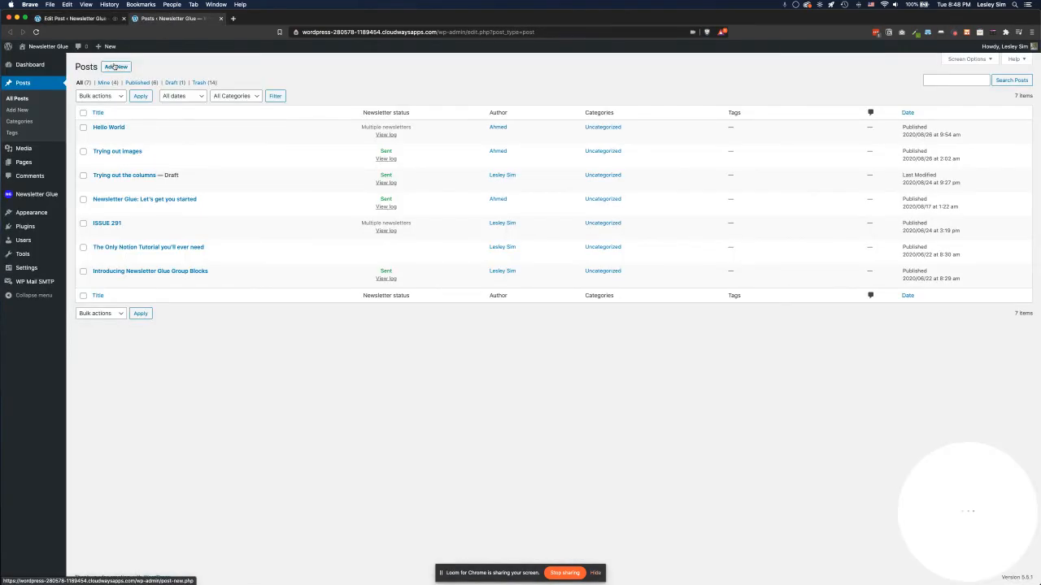
pyautogui.click(116, 66)
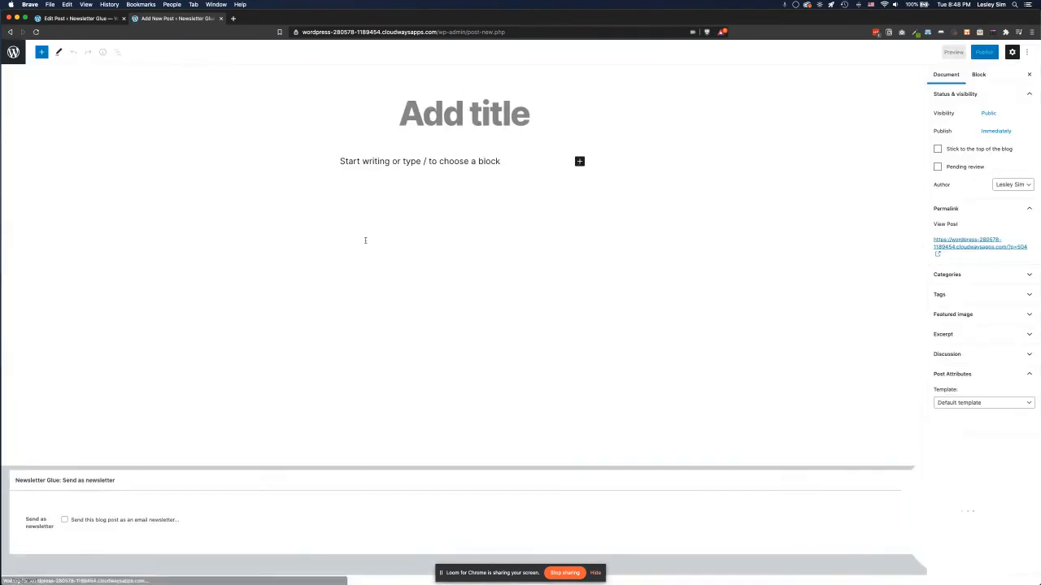
# Insert the "NG demo group block" reusable block into the empty post body and convert it to regular blocks
pyautogui.click(424, 162)
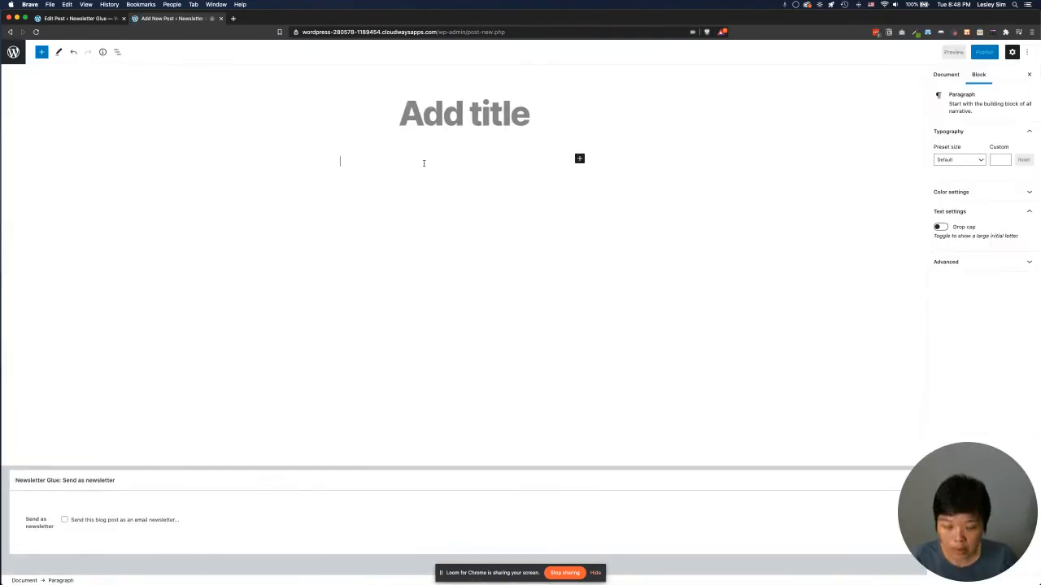
pyautogui.write('/ng')
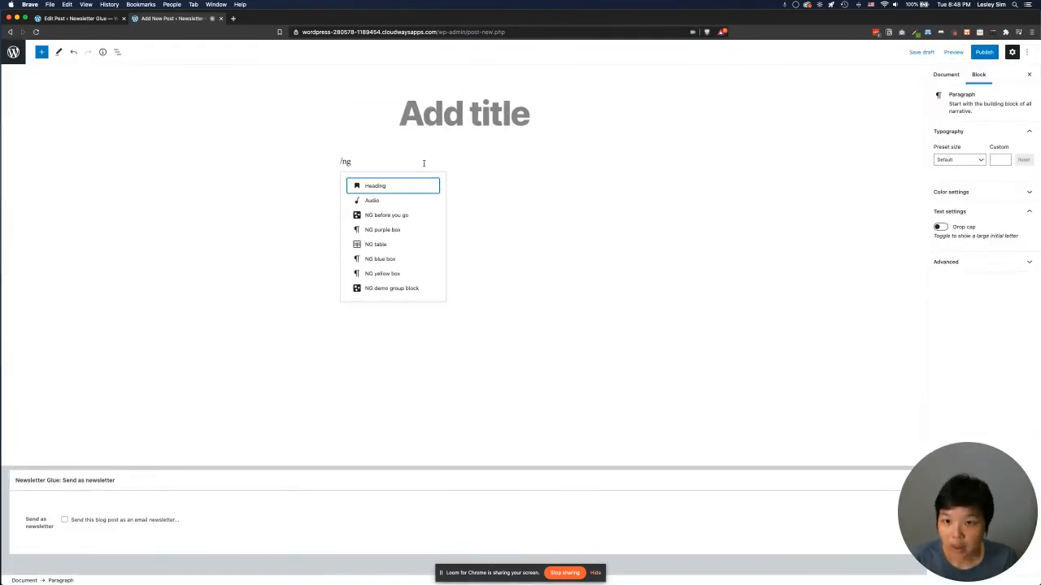
pyautogui.press('BackSpace')
pyautogui.press('BackSpace')
pyautogui.press('BackSpace')
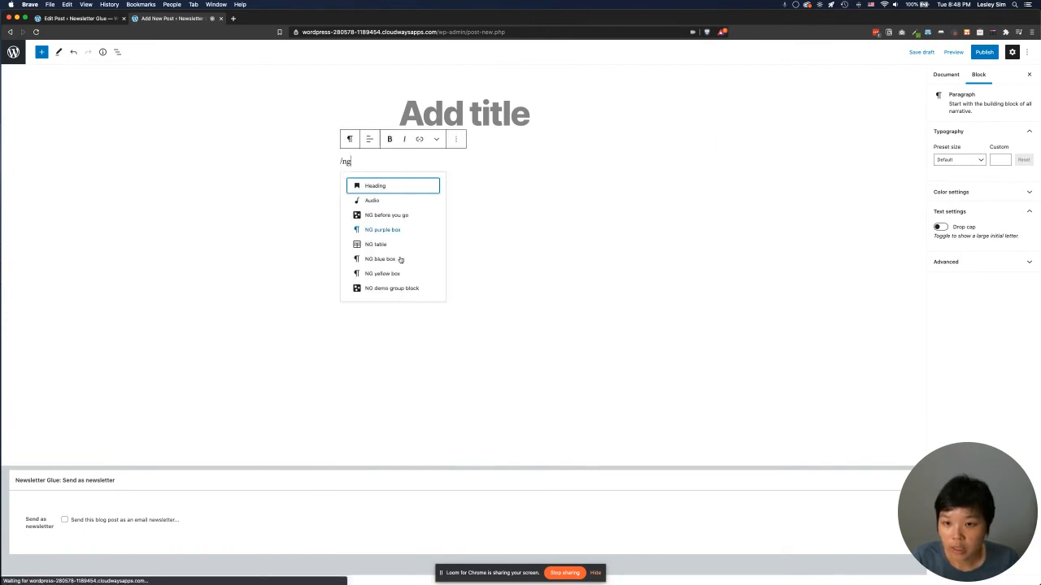
pyautogui.click(397, 289)
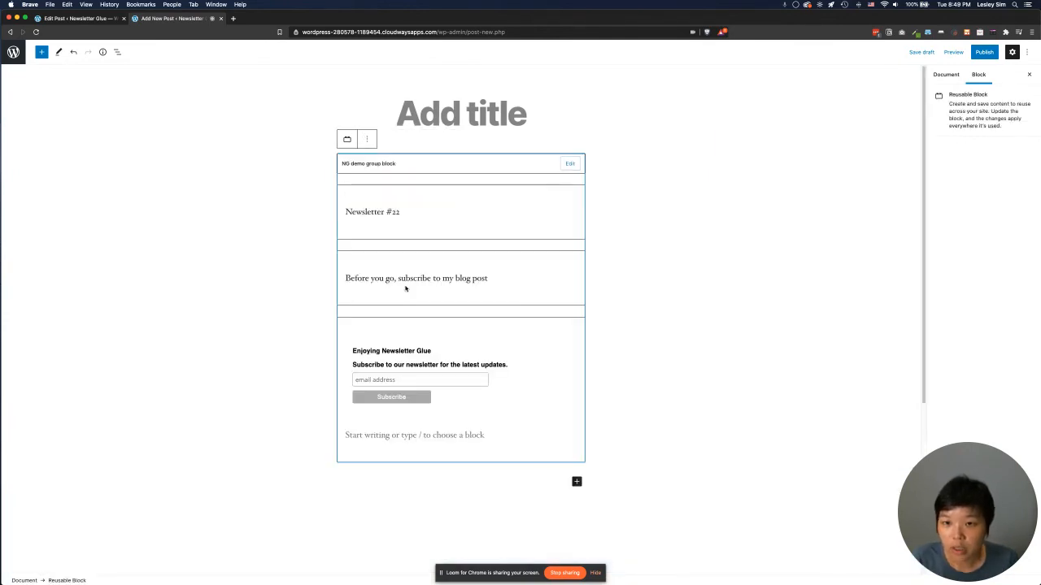
pyautogui.click(368, 140)
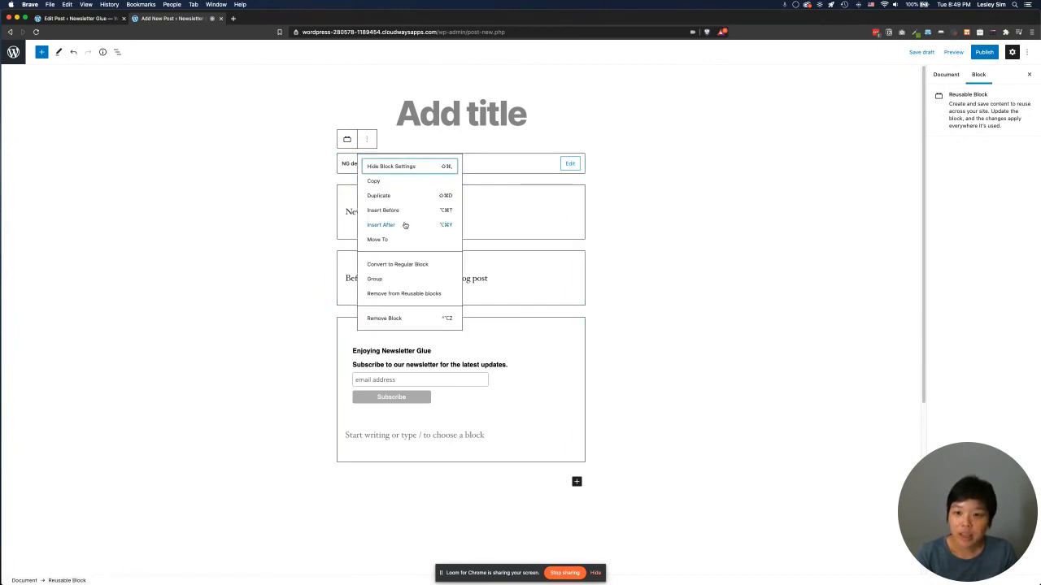
pyautogui.click(429, 266)
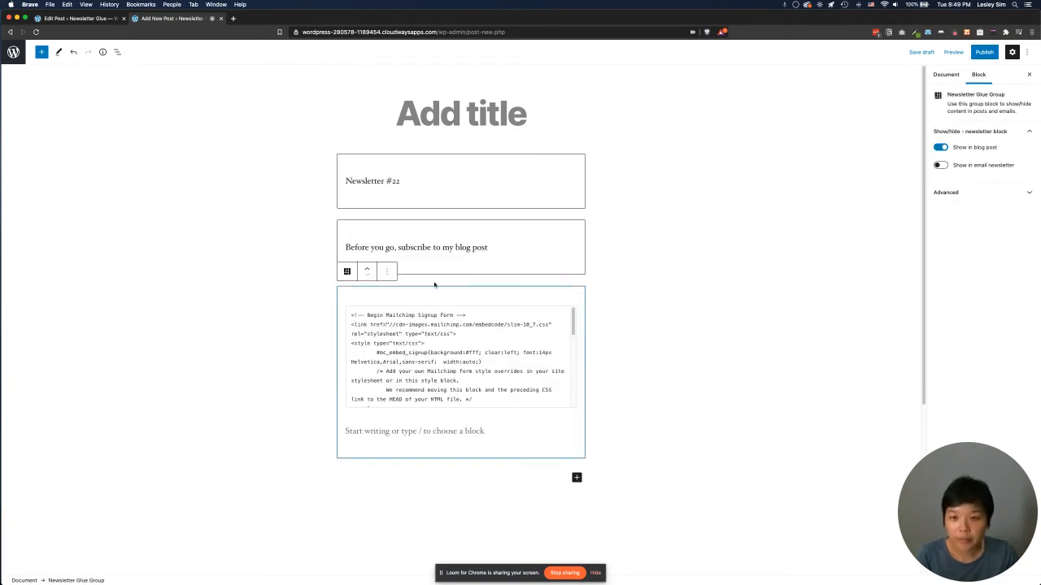
# Add a paragraph between the "Newsletter #22" and "Before you go" groups reading "whatever we want here into the main content of our newslettter."
pyautogui.click(412, 218)
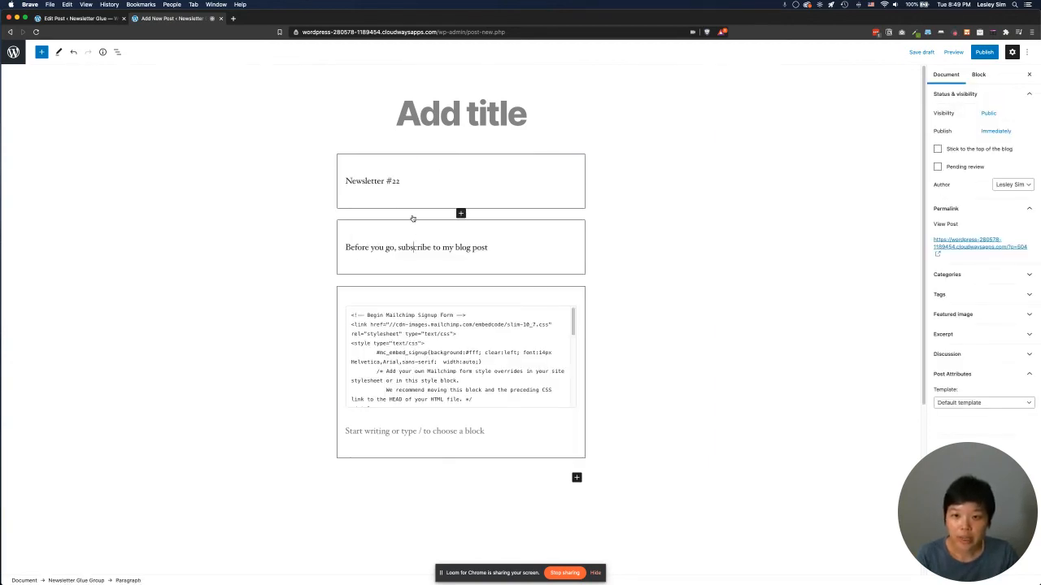
pyautogui.click(460, 213)
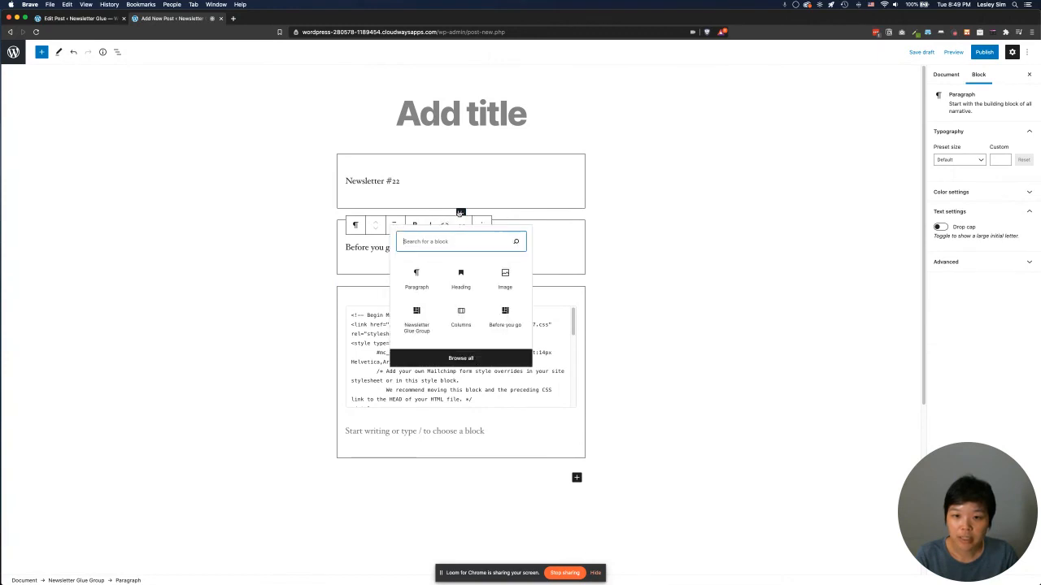
pyautogui.click(413, 289)
pyautogui.scroll(-2, 455, 237)
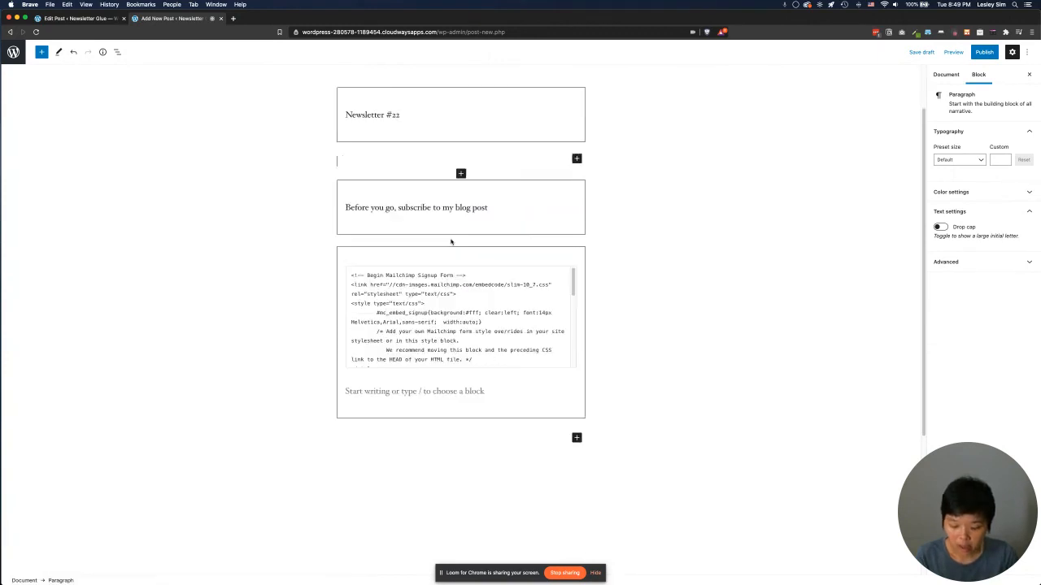
pyautogui.write('whatever we want here')
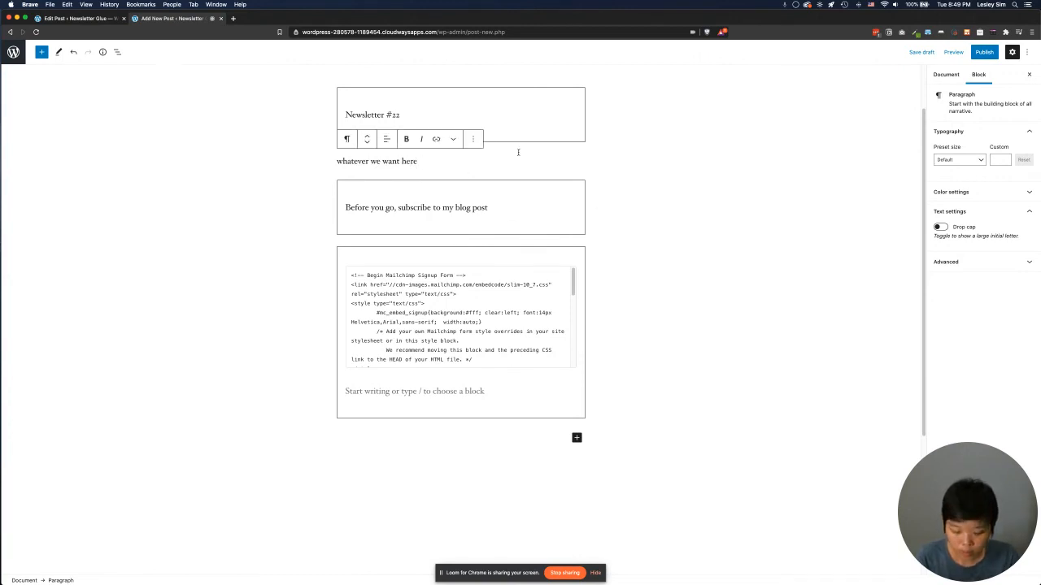
pyautogui.write(' into the main cont')
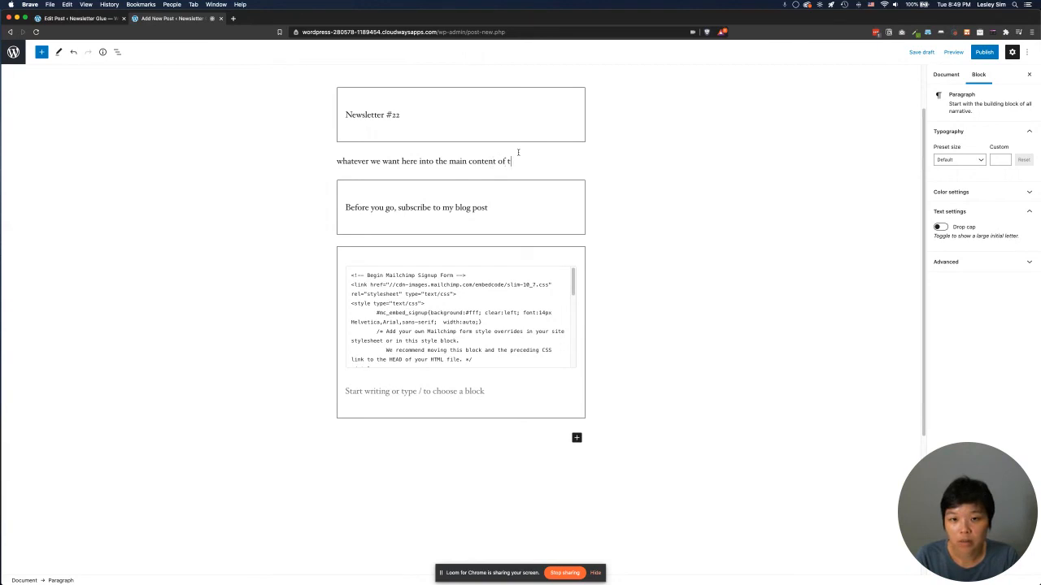
pyautogui.write('ent of o')
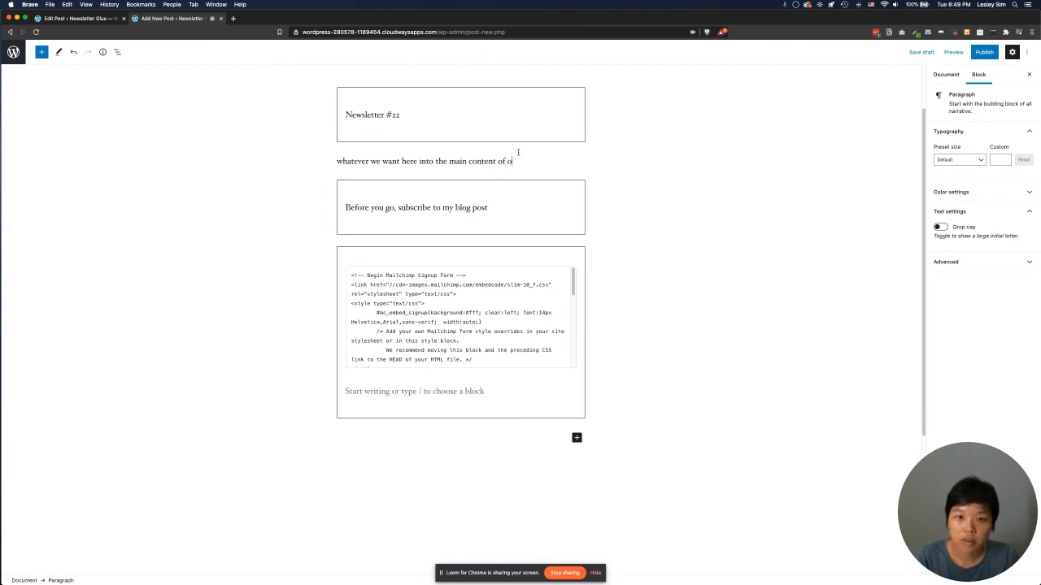
pyautogui.write('ur ur newslettter')
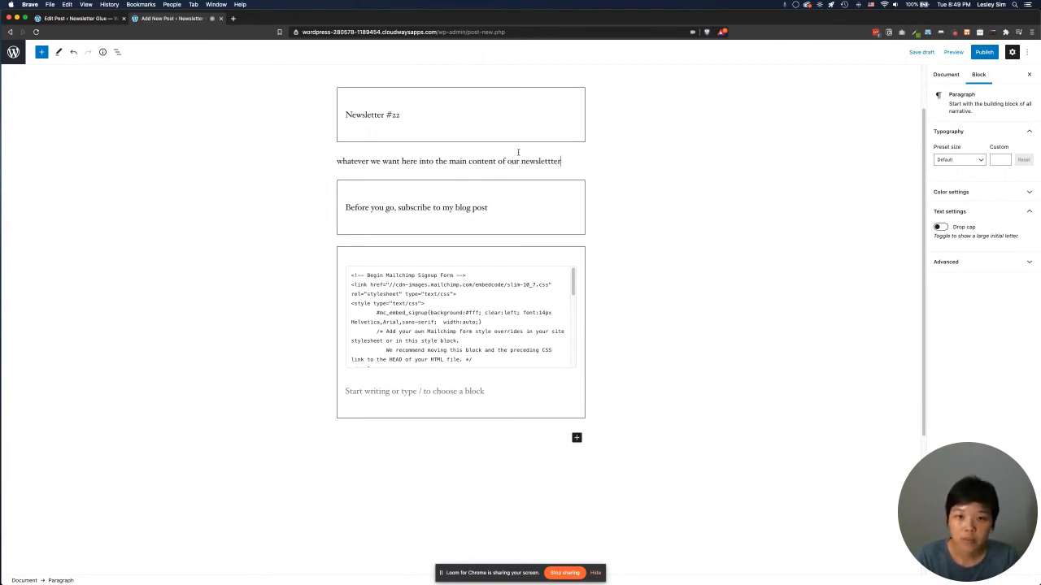
pyautogui.write('.')
pyautogui.click(659, 370)
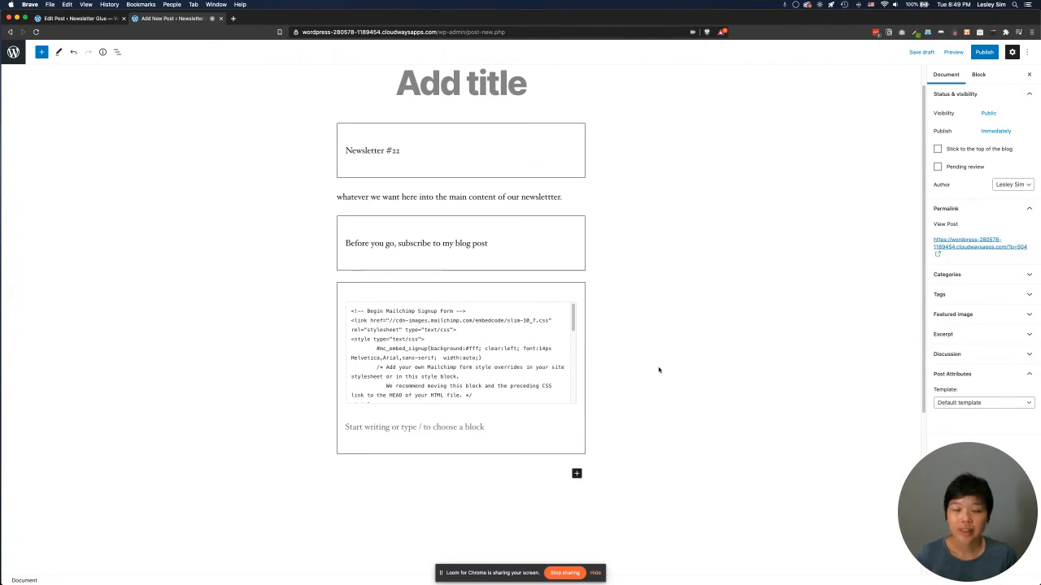